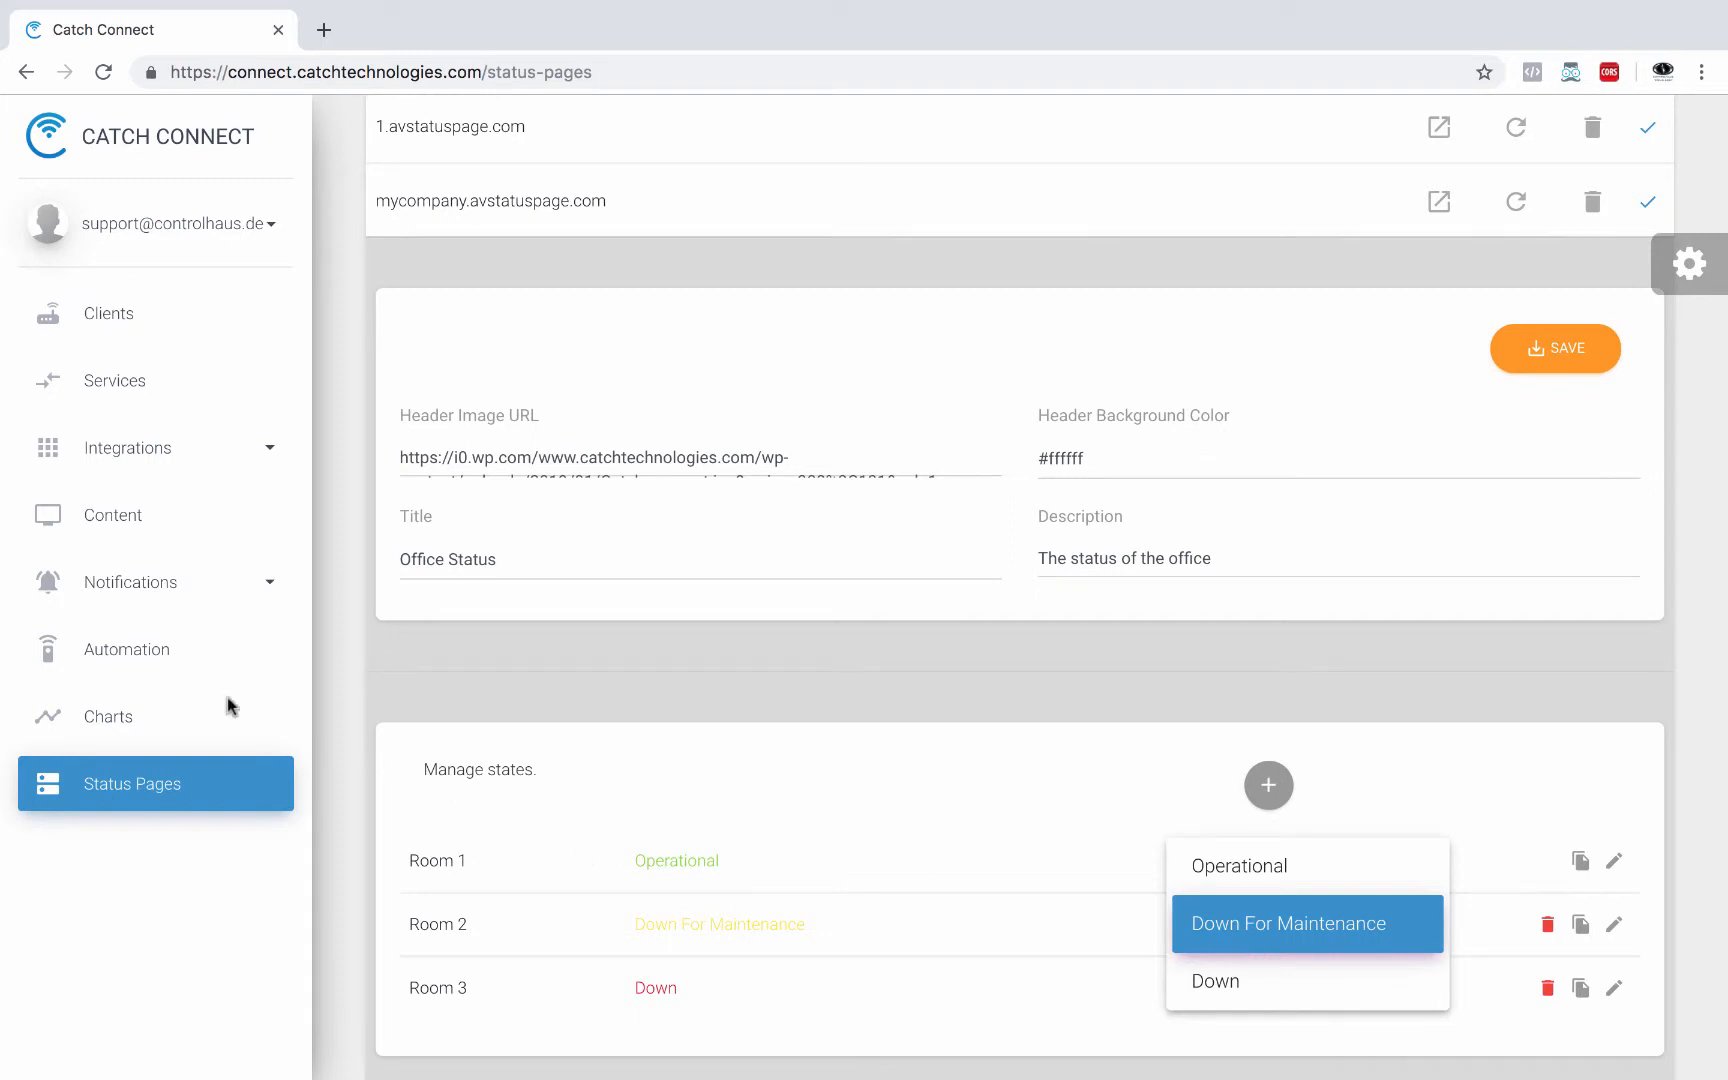
Step: Go to the Automation section and open the Test Online automation for editing
{"action": "left_click", "coordinate": [137, 651]}
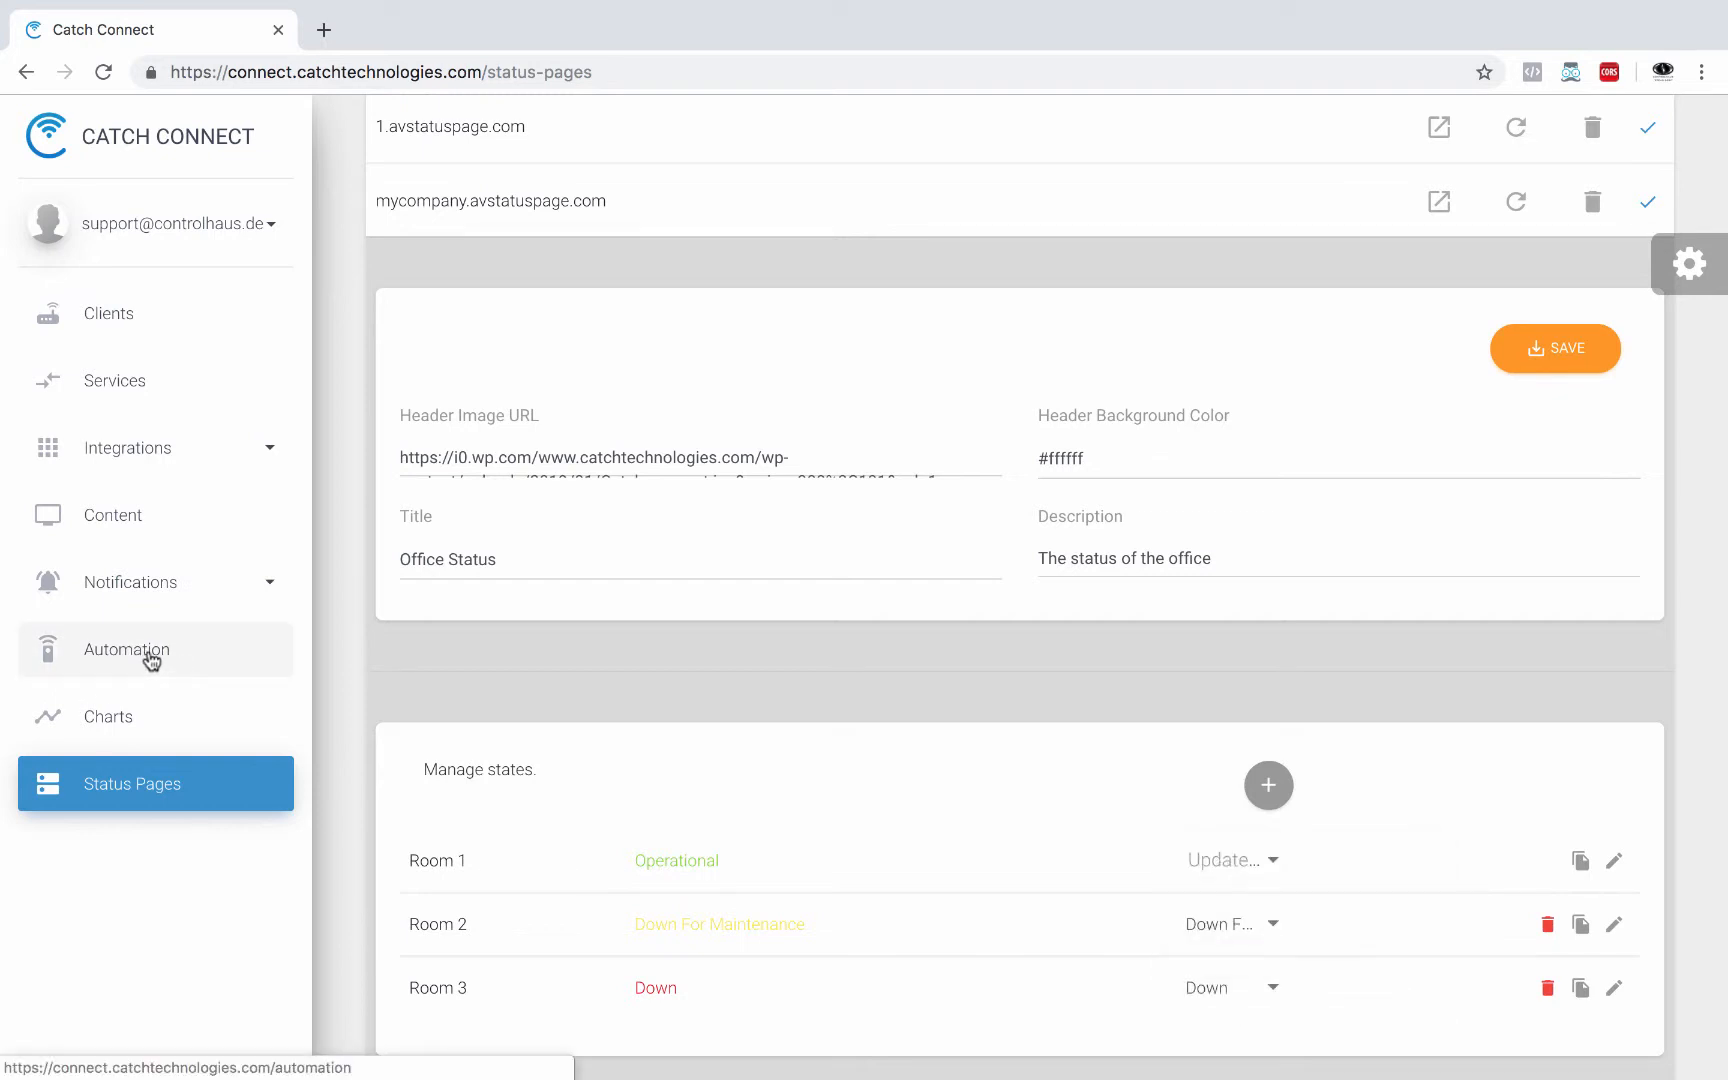
{"action": "left_click", "coordinate": [149, 660]}
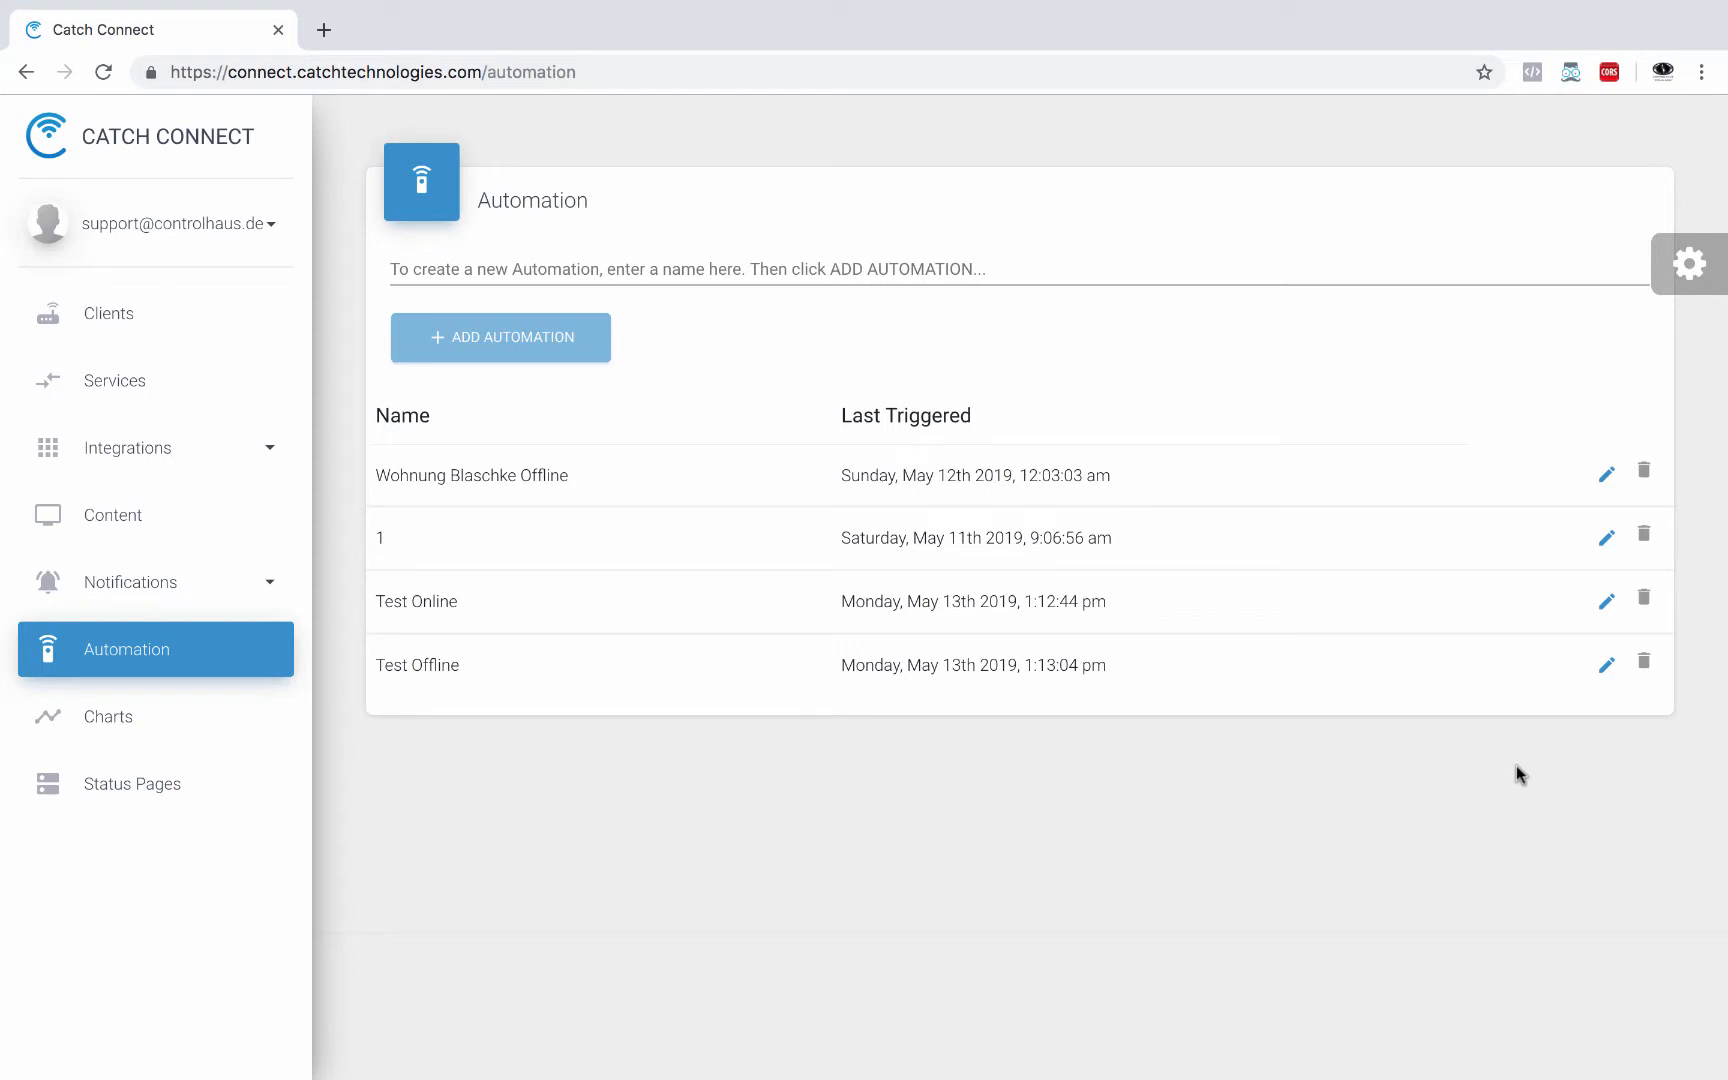
{"action": "left_click", "coordinate": [1608, 604]}
{"action": "scroll", "coordinate": [1161, 604], "scroll_direction": "down", "scroll_amount": 5}
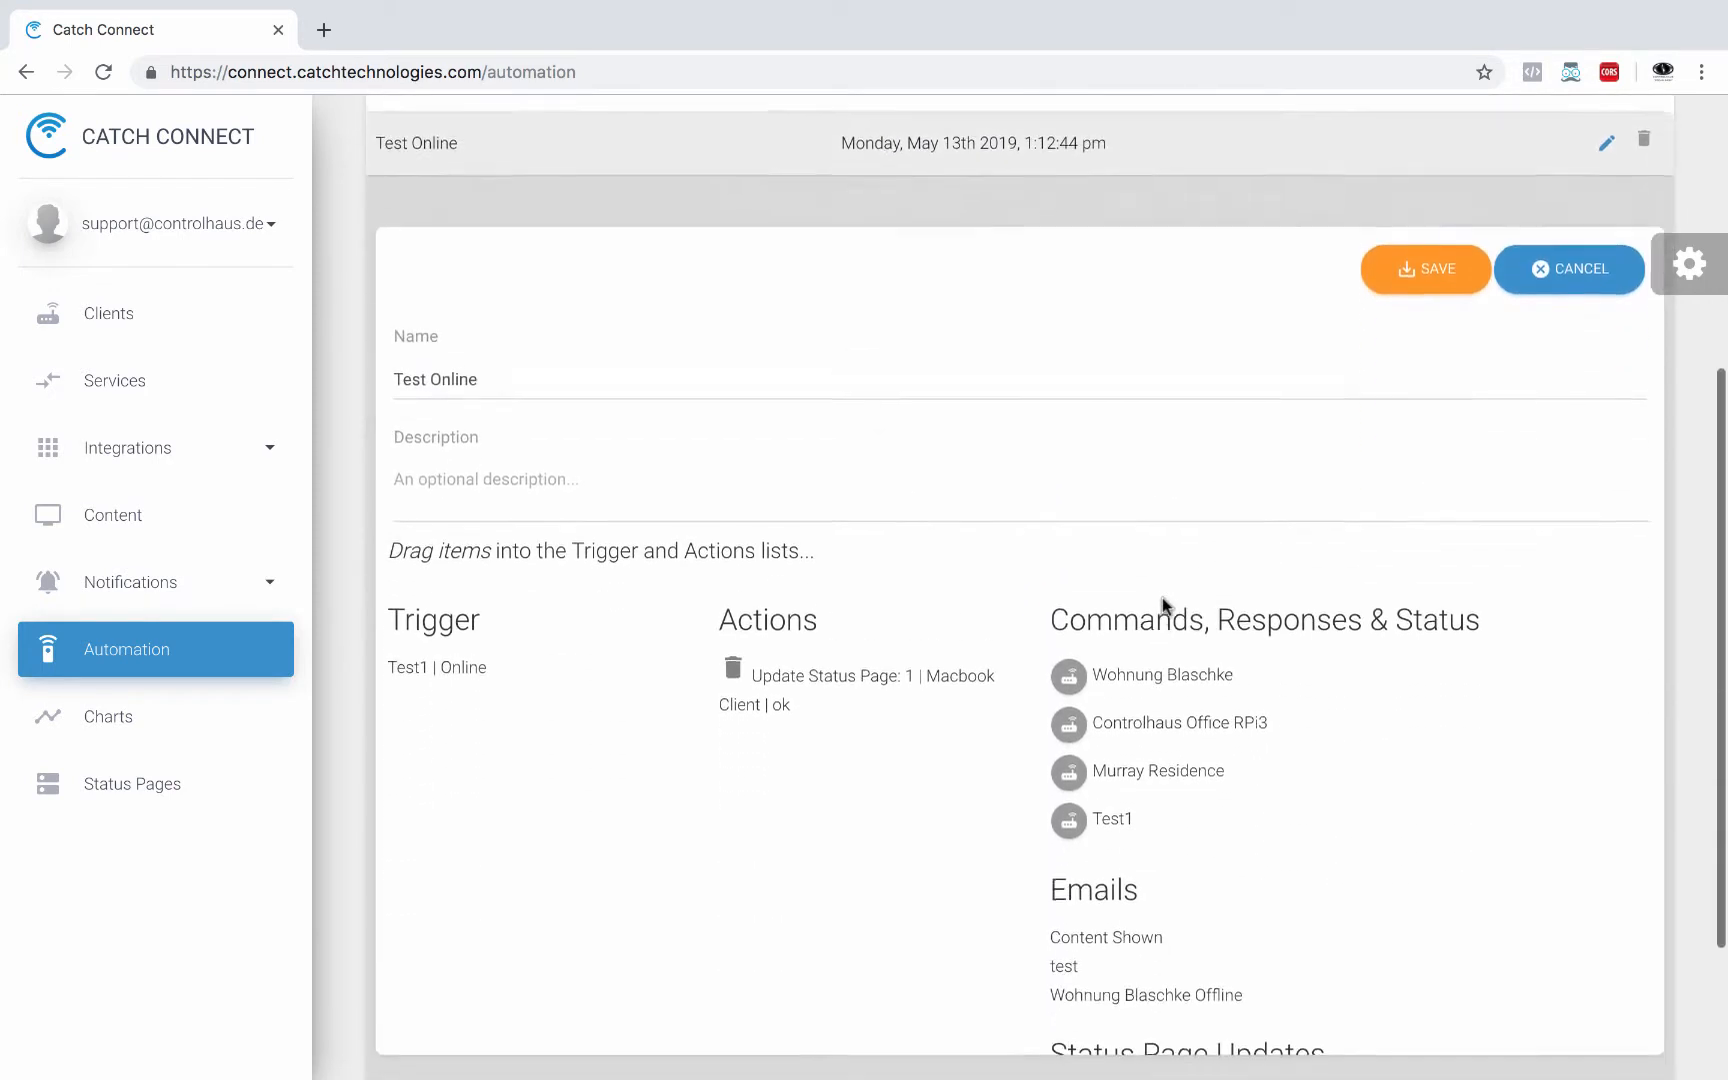
{"action": "scroll", "coordinate": [1100, 292], "scroll_direction": "up", "scroll_amount": 4}
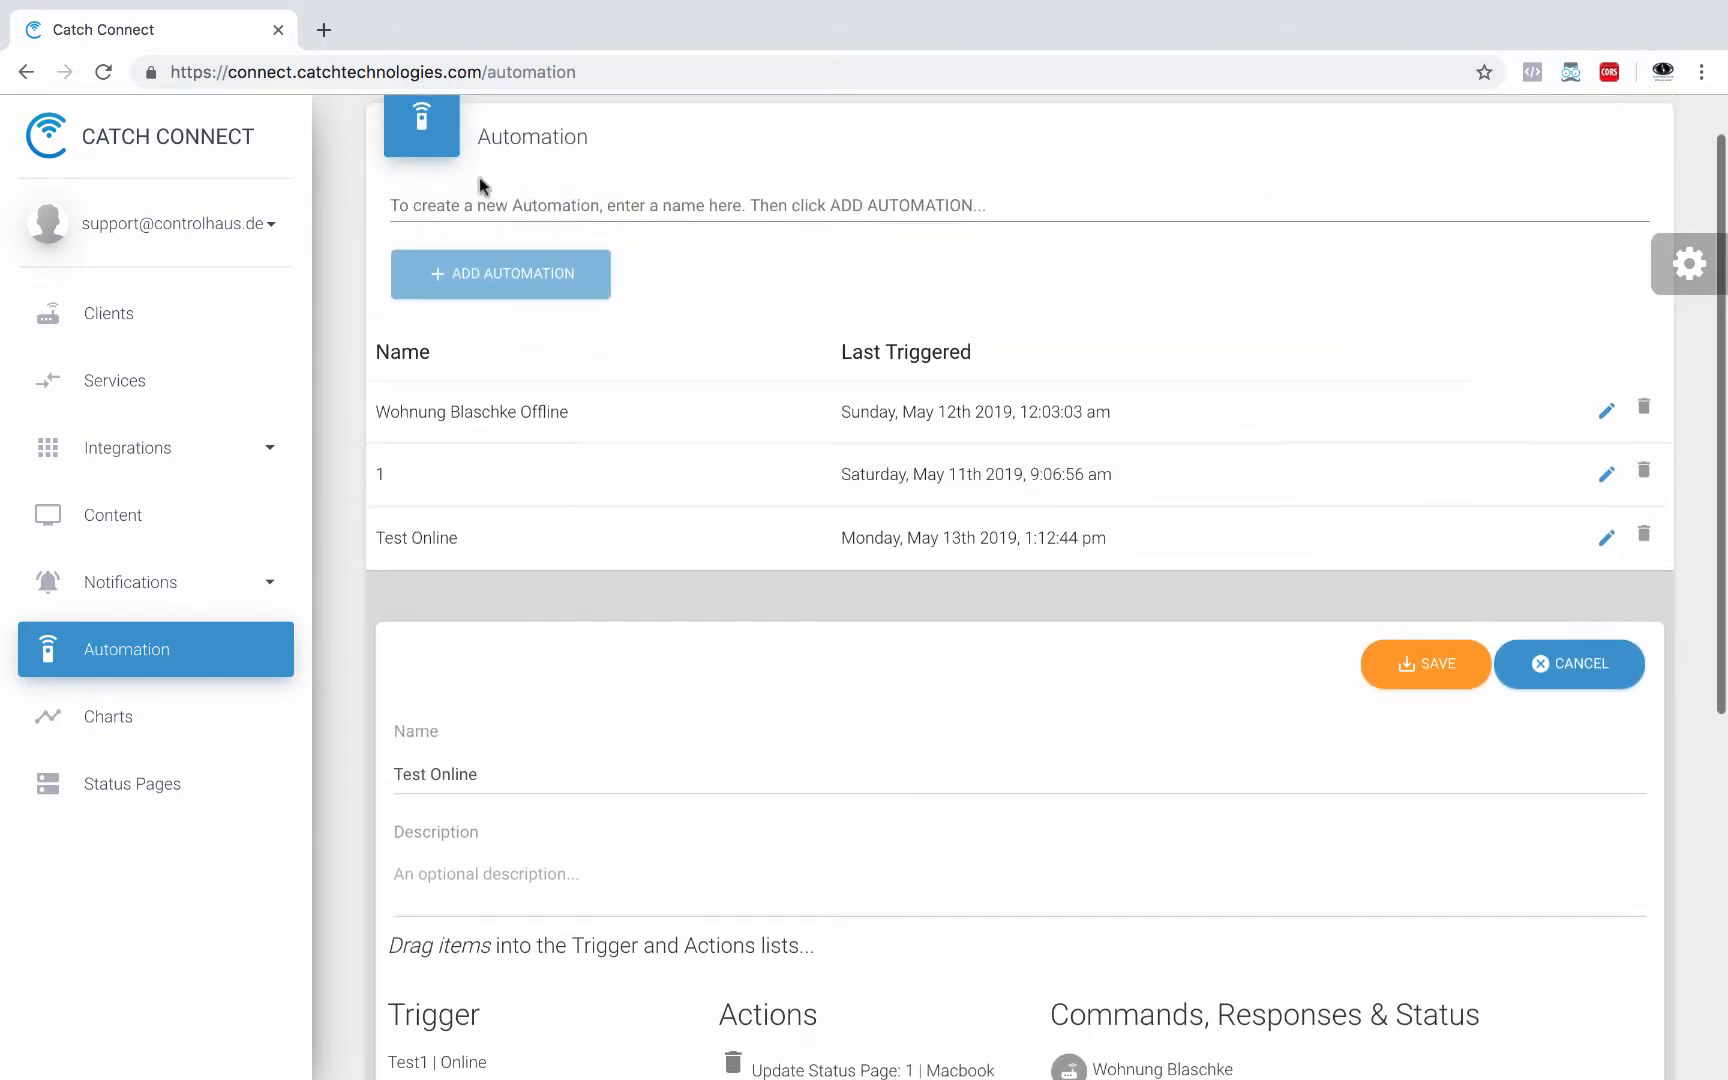
{"action": "left_click", "coordinate": [479, 290]}
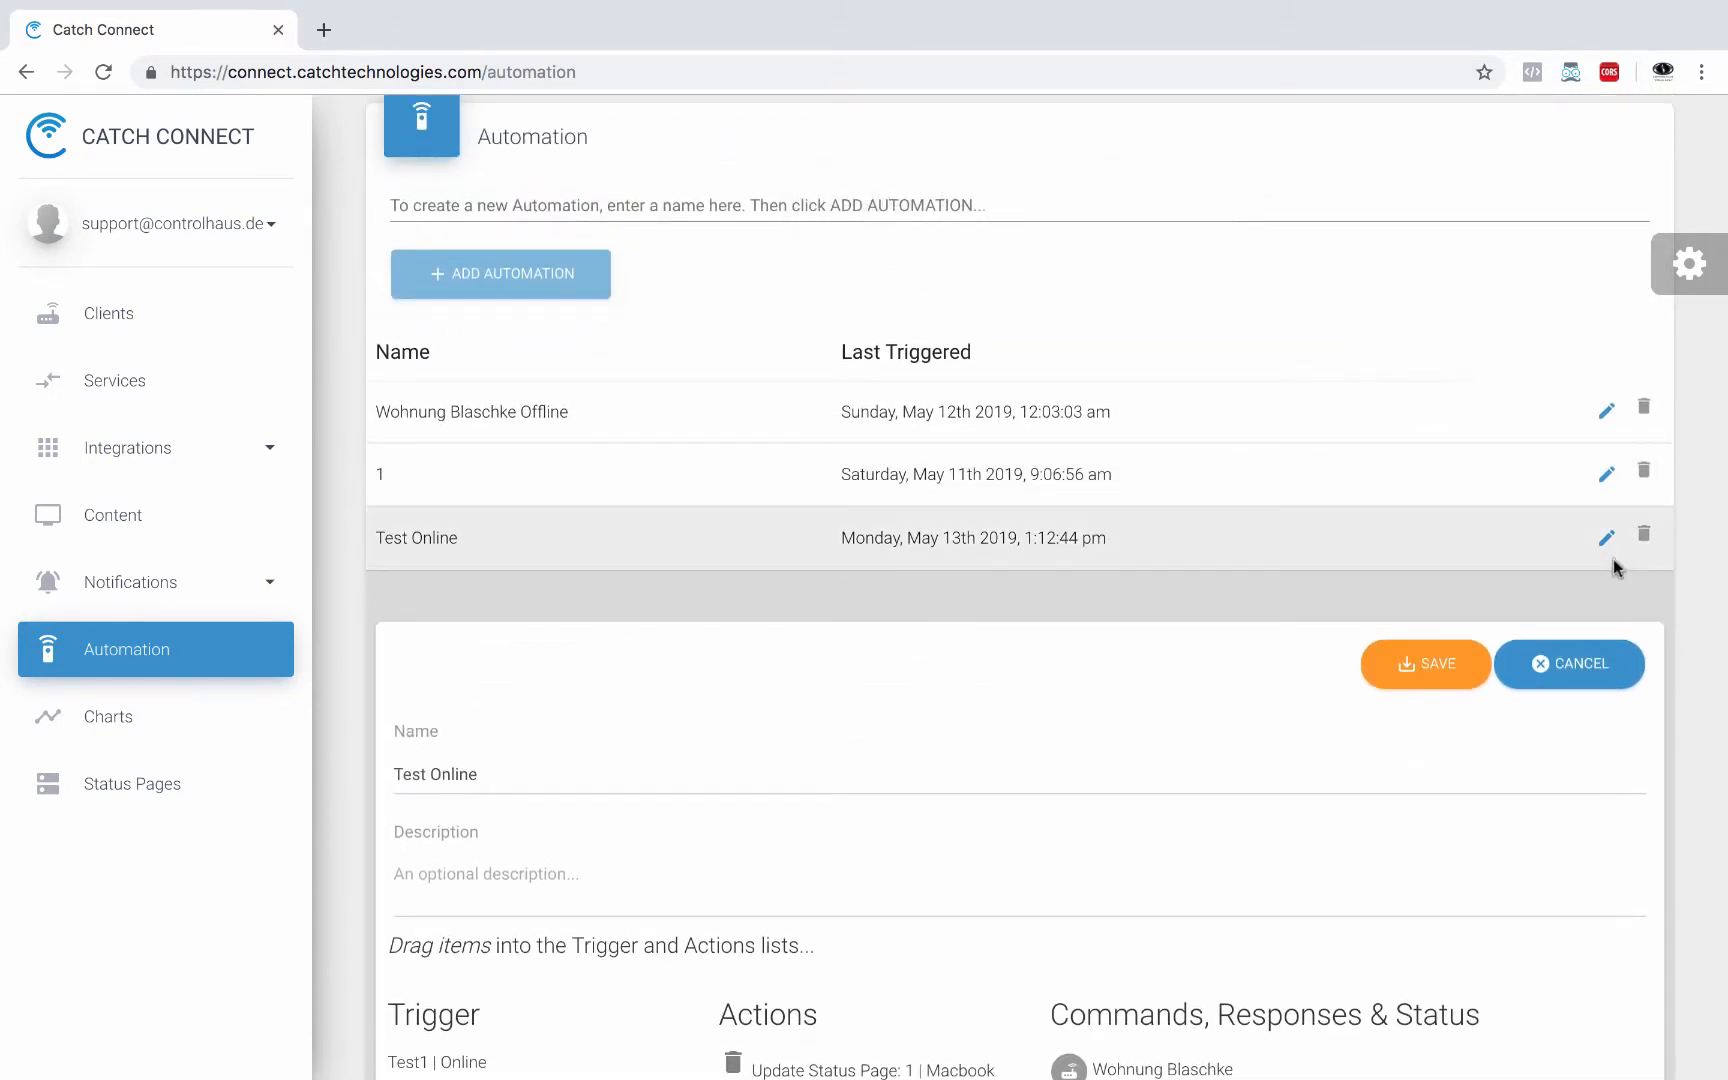
{"action": "scroll", "coordinate": [1034, 732], "scroll_direction": "down", "scroll_amount": 5}
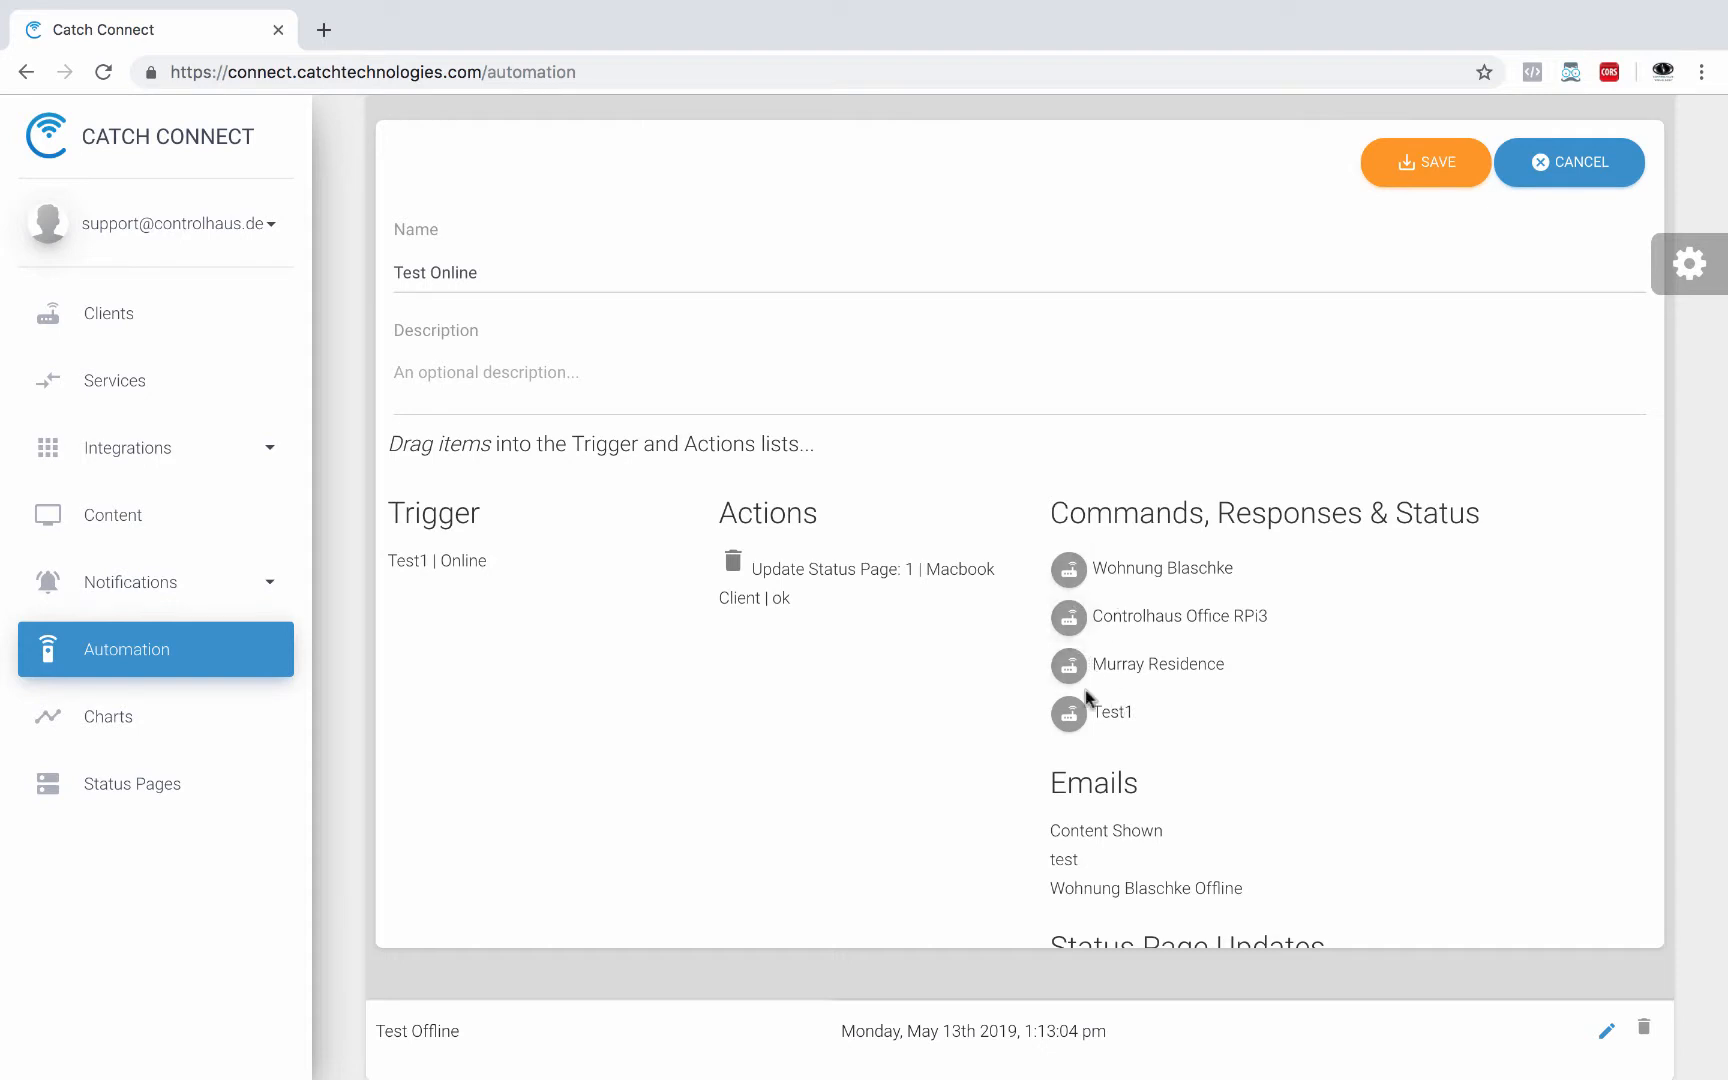
Step: Expand the Test1 client and try its Online and Offline statuses as the automation's trigger
{"action": "left_click", "coordinate": [1088, 708]}
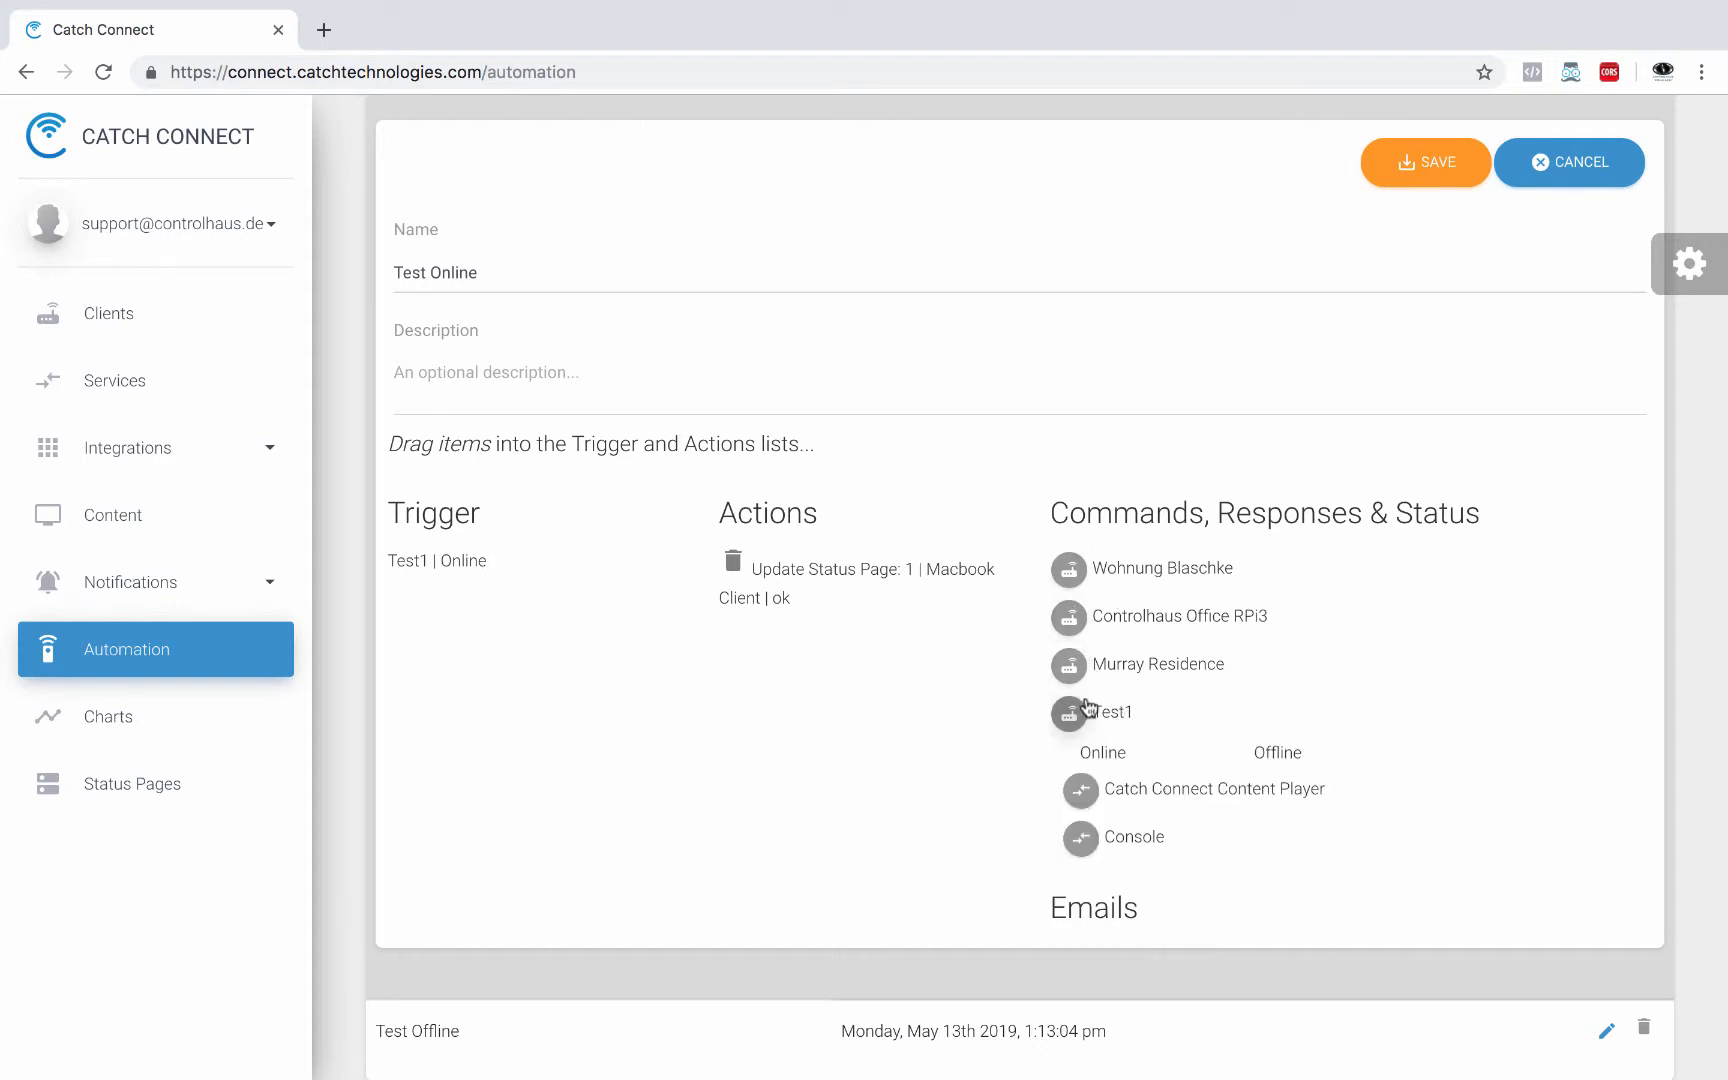
{"action": "scroll", "coordinate": [1100, 680], "scroll_direction": "down", "scroll_amount": 3}
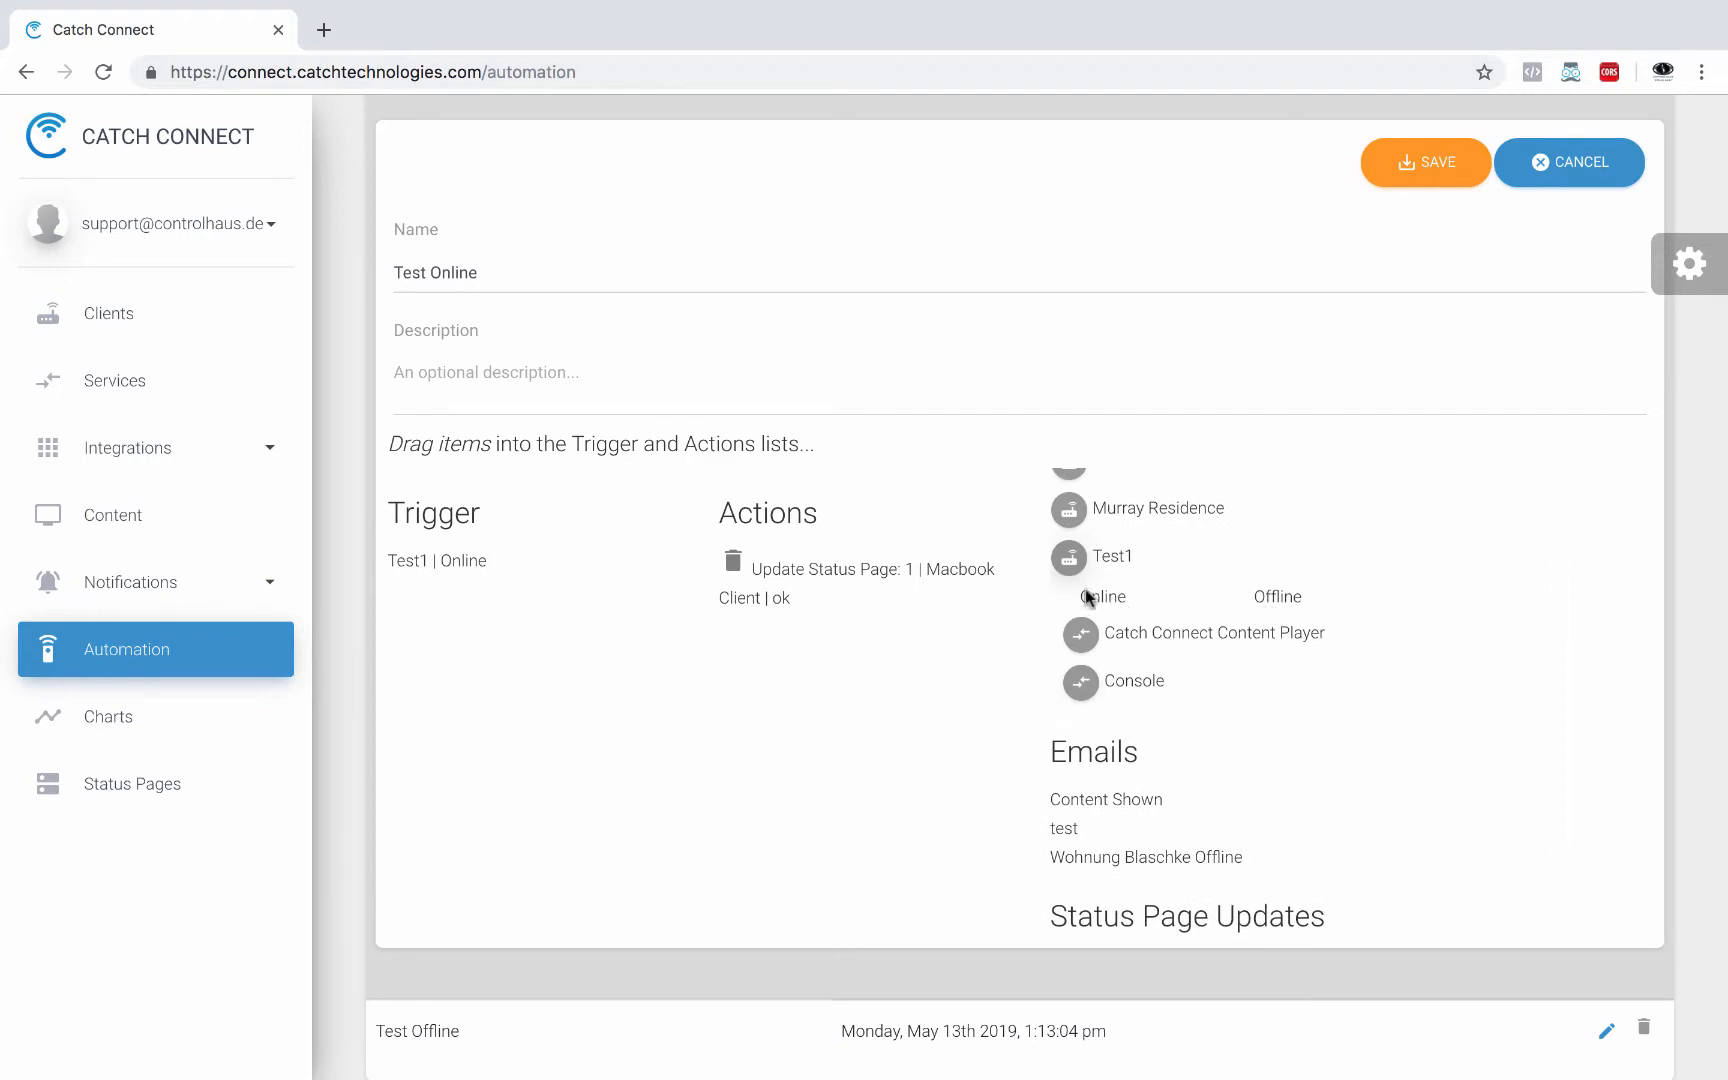
{"action": "left_click_drag", "start_coordinate": [1089, 590], "coordinate": [455, 680]}
{"action": "left_click_drag", "start_coordinate": [1242, 590], "coordinate": [455, 705]}
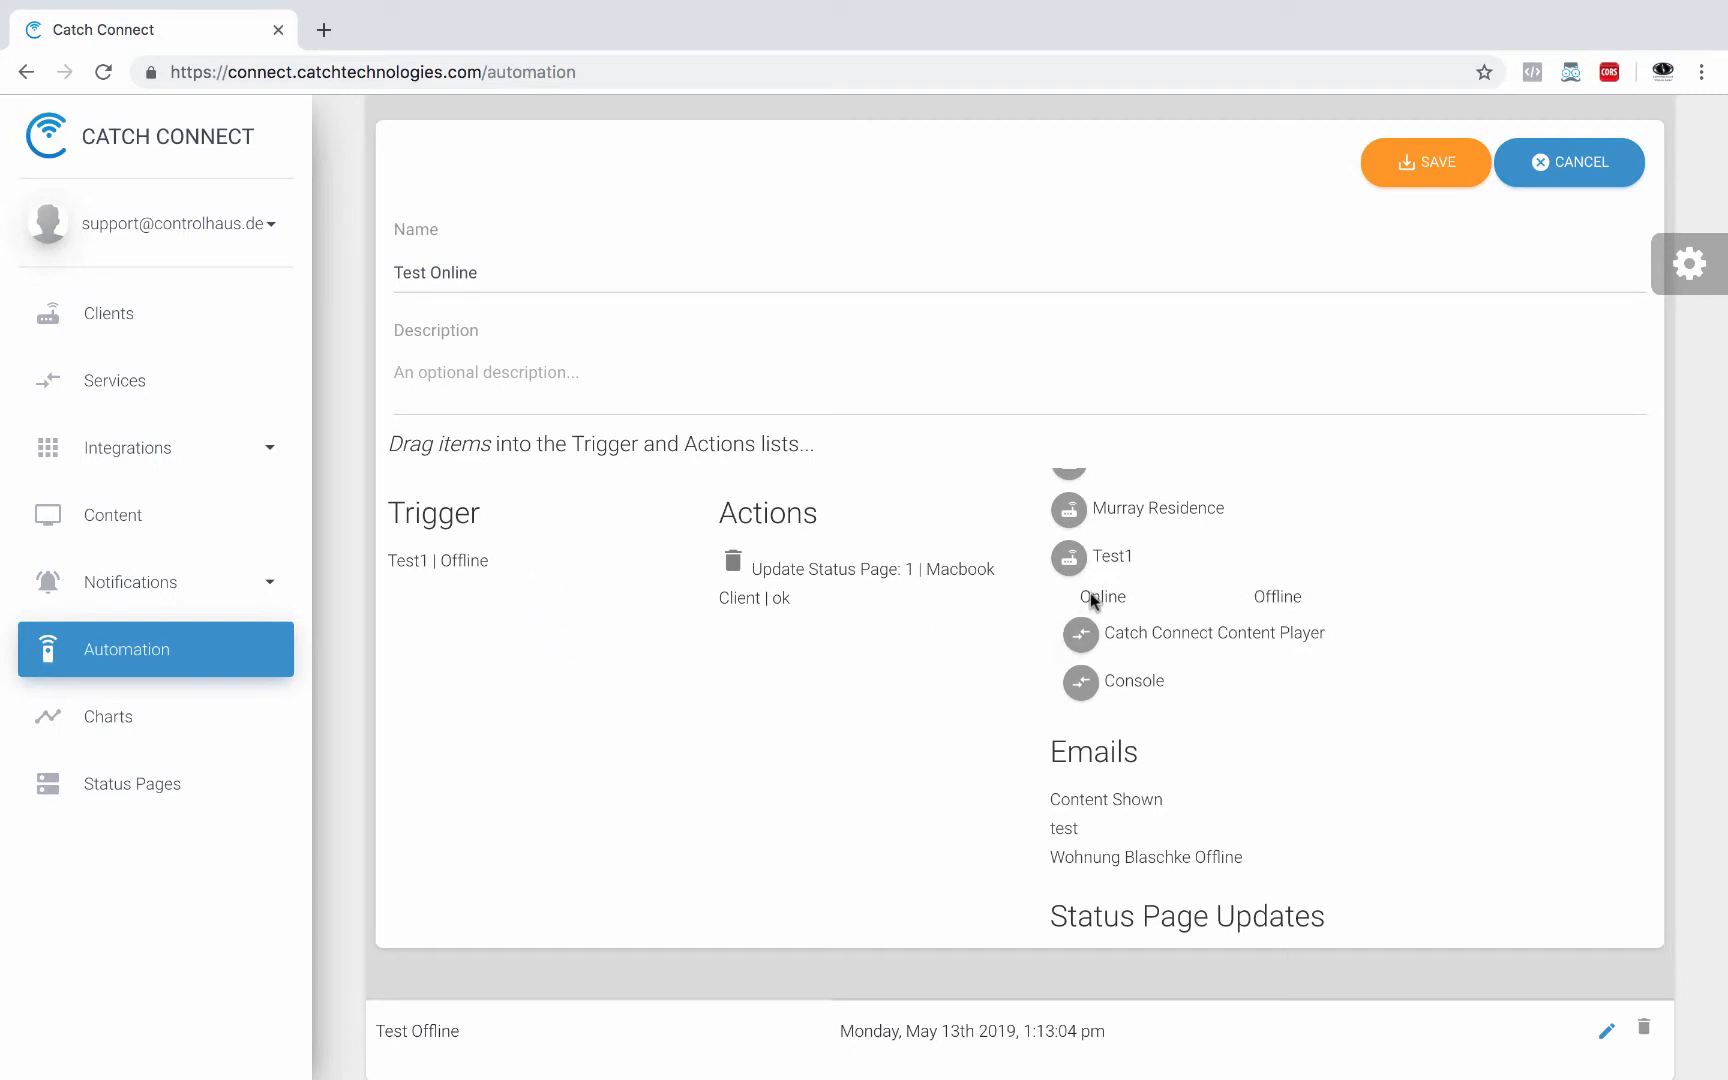
Step: Expand the Catch Connect Content Player's commands and set the automation's trigger to Test1 Online
{"action": "left_click", "coordinate": [1081, 636]}
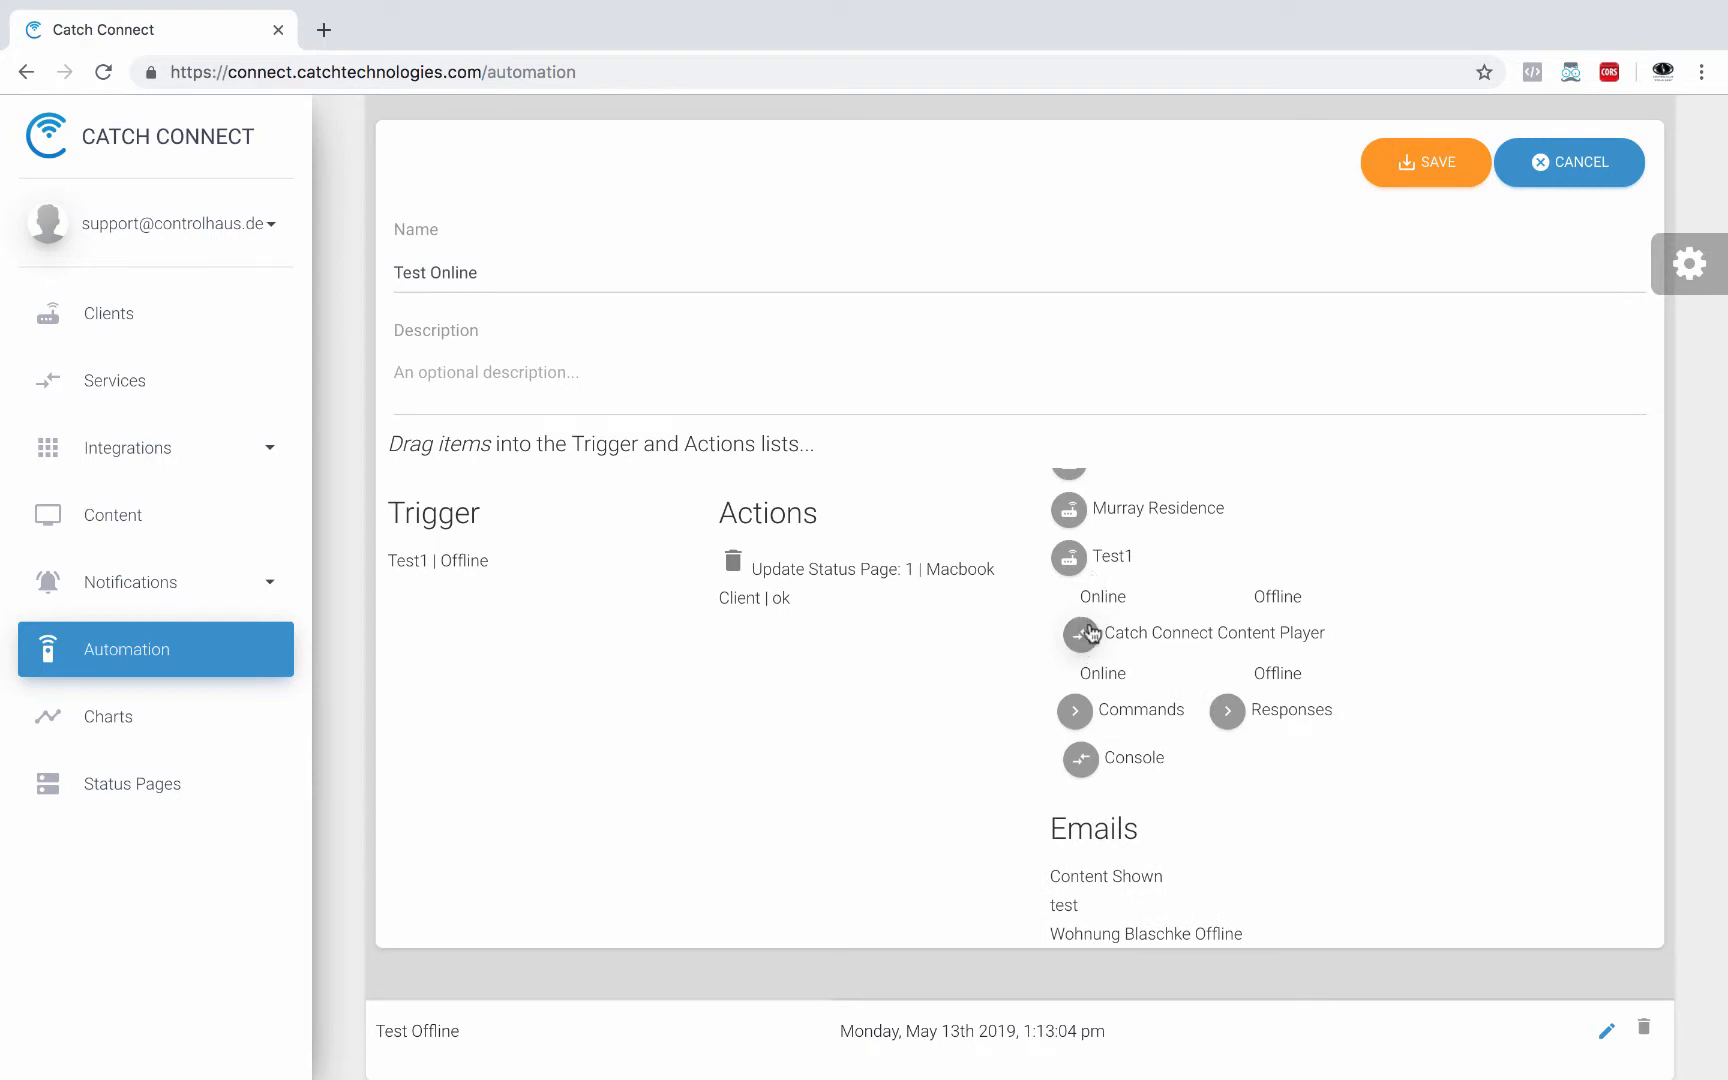
{"action": "left_click", "coordinate": [1077, 712]}
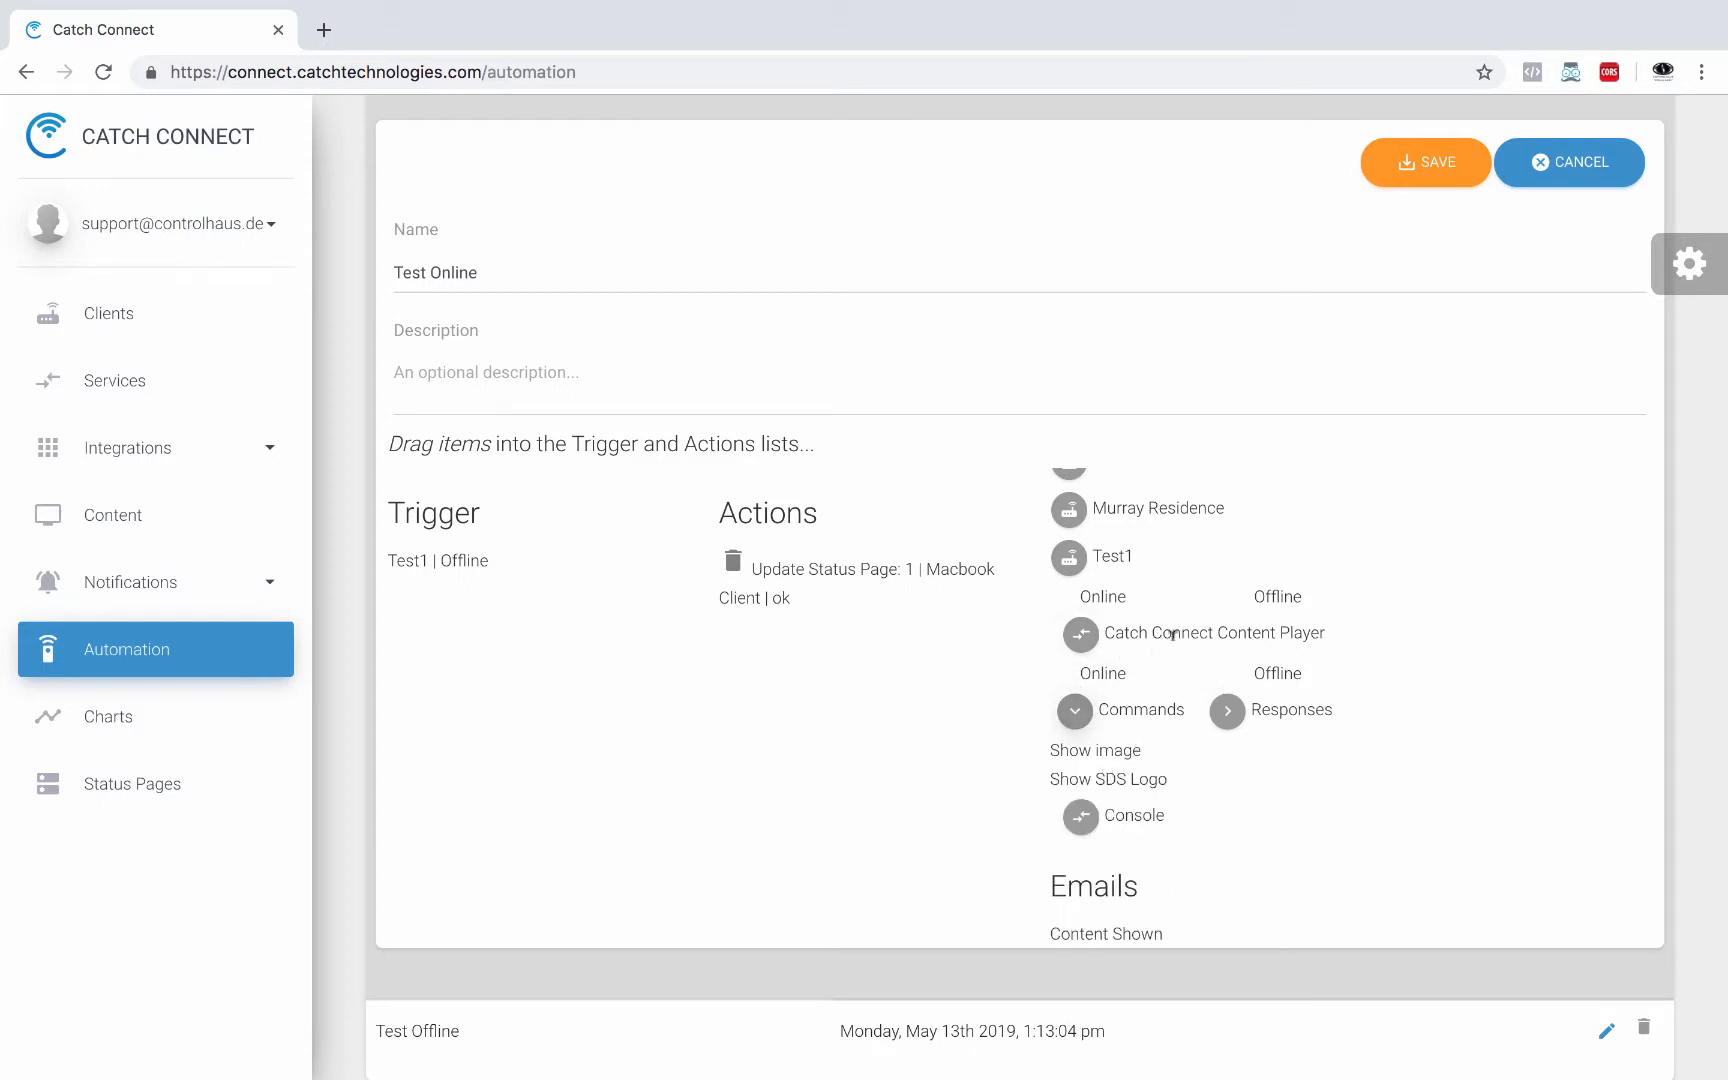
{"action": "left_click_drag", "start_coordinate": [1099, 752], "coordinate": [440, 600]}
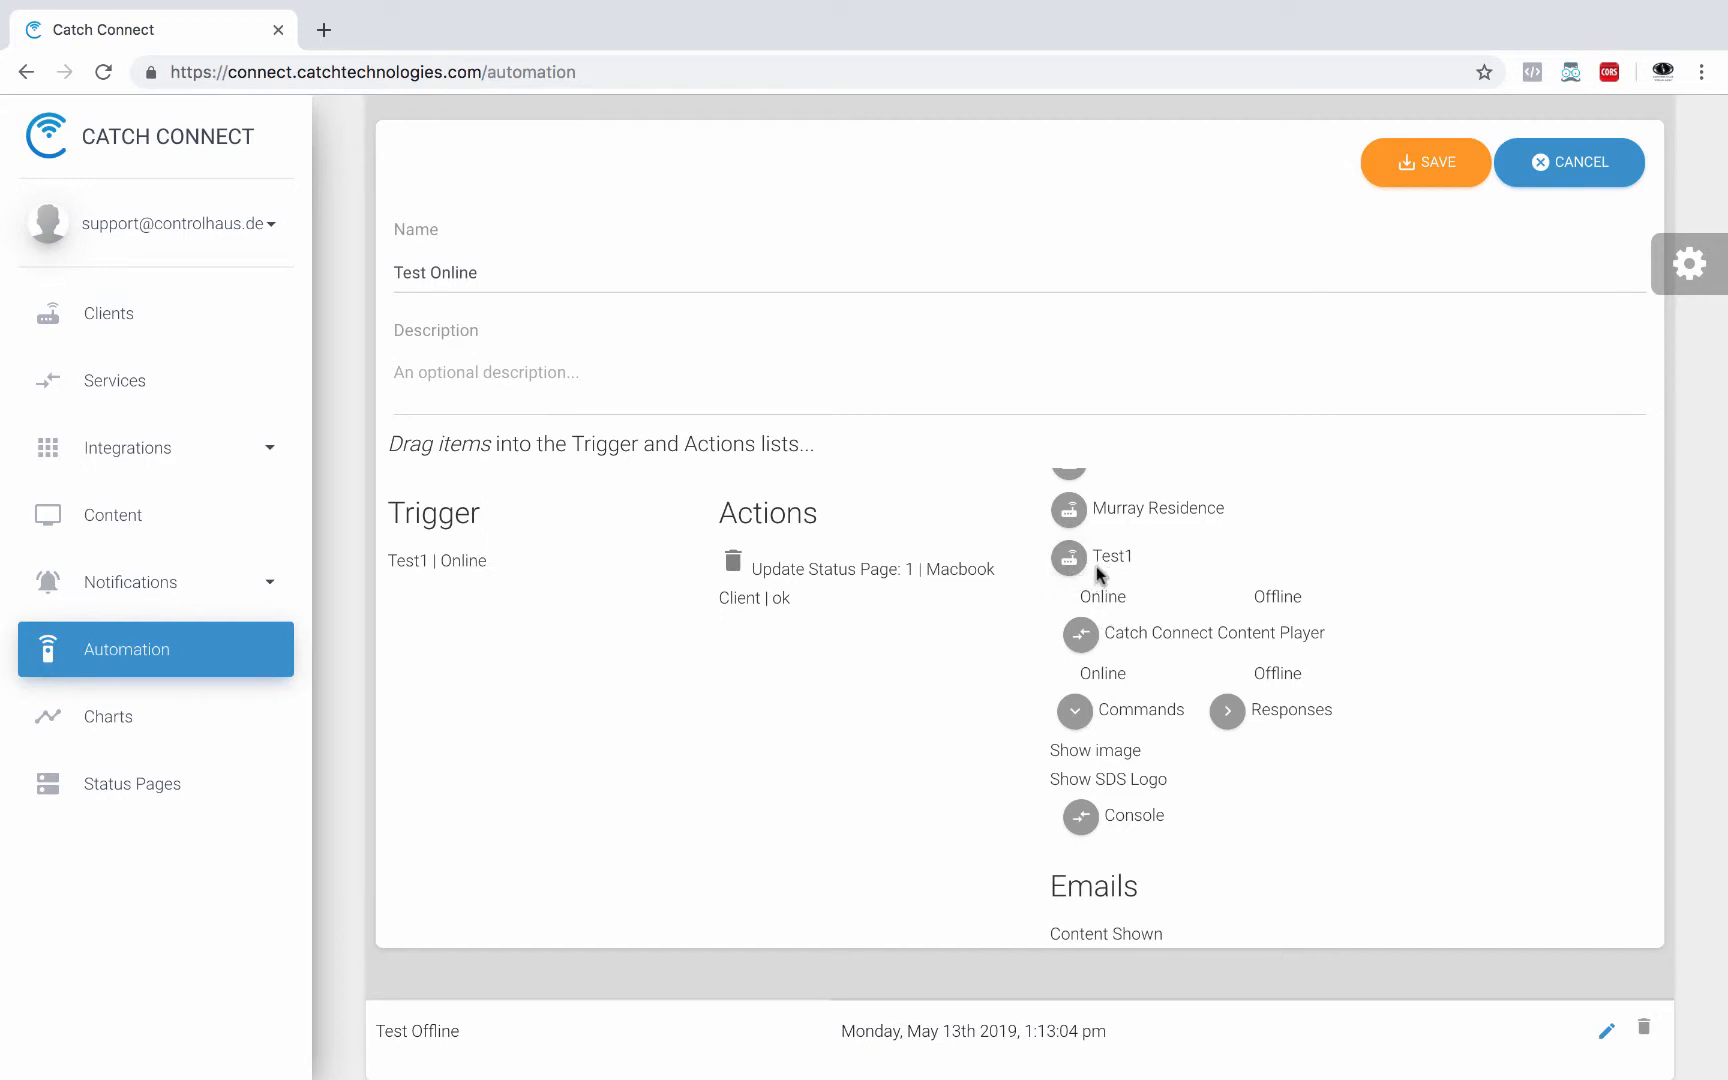
Step: Replace the Test Online automation's action with the mycompany status page update that sets Room 1 to Operational, and save the automation
{"action": "left_click", "coordinate": [733, 563]}
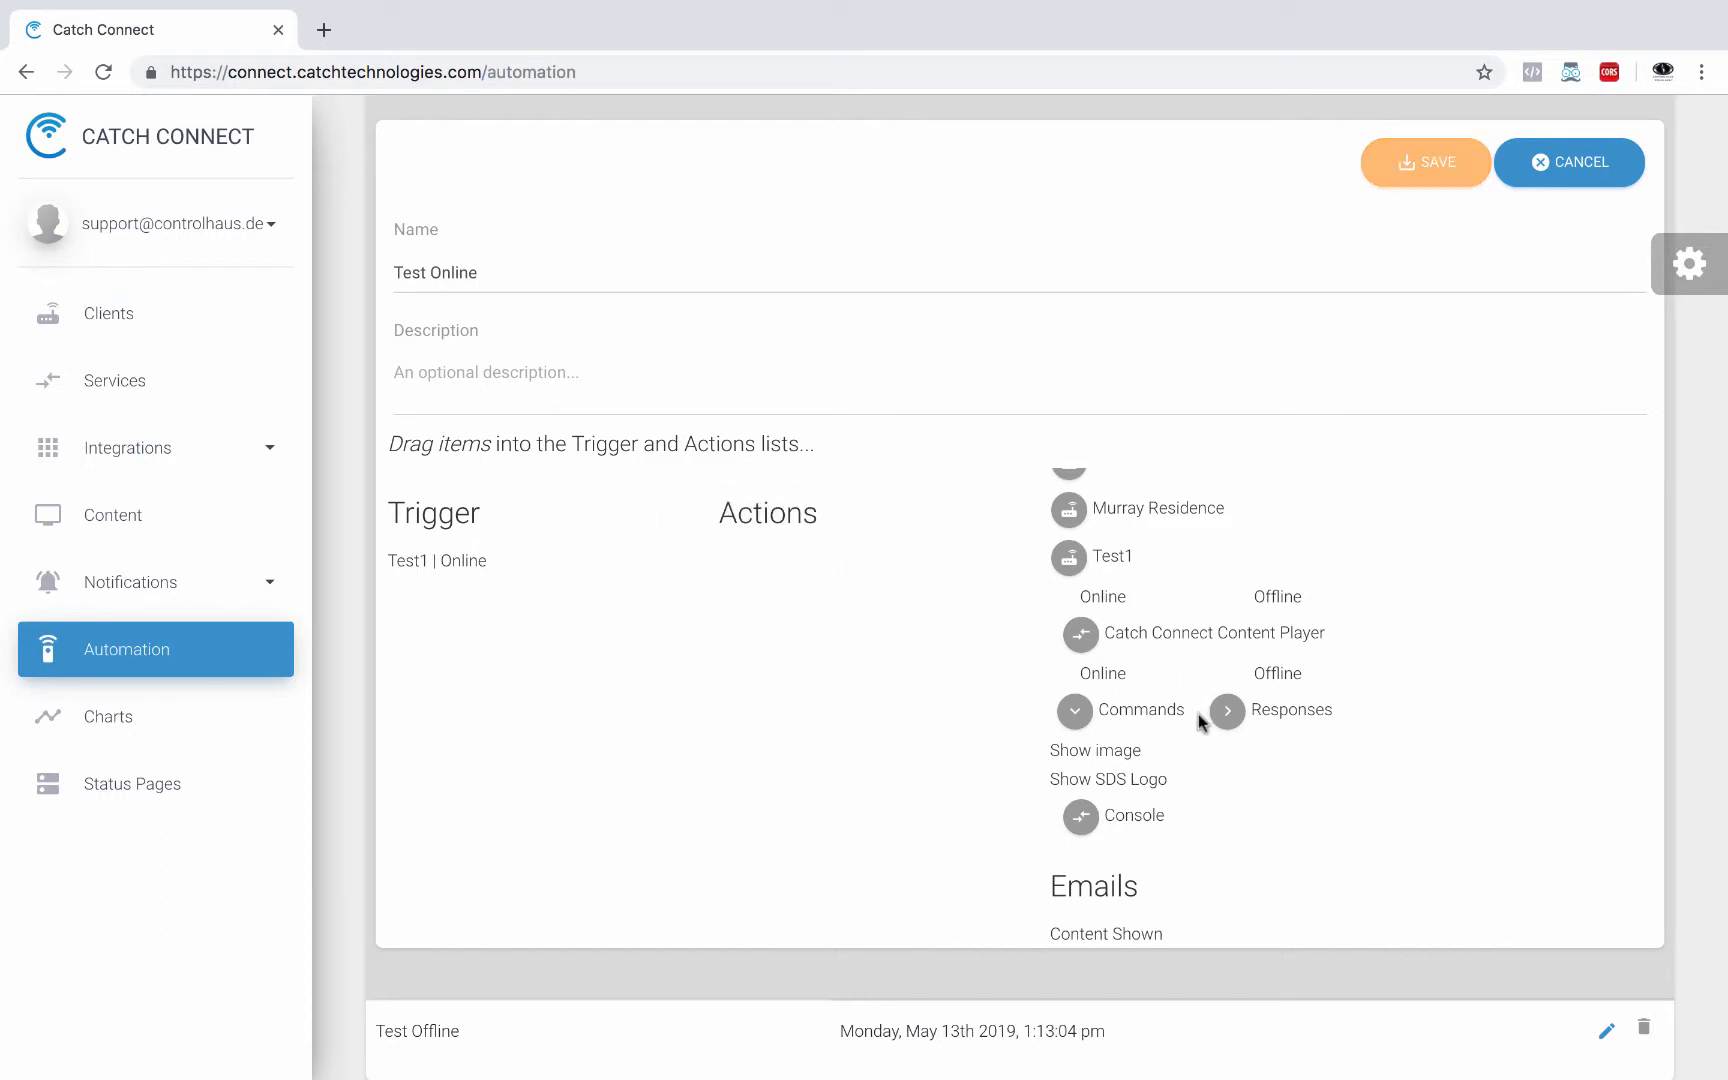
{"action": "scroll", "coordinate": [1200, 720], "scroll_direction": "up", "scroll_amount": 1}
{"action": "scroll", "coordinate": [1200, 720], "scroll_direction": "down", "scroll_amount": 4}
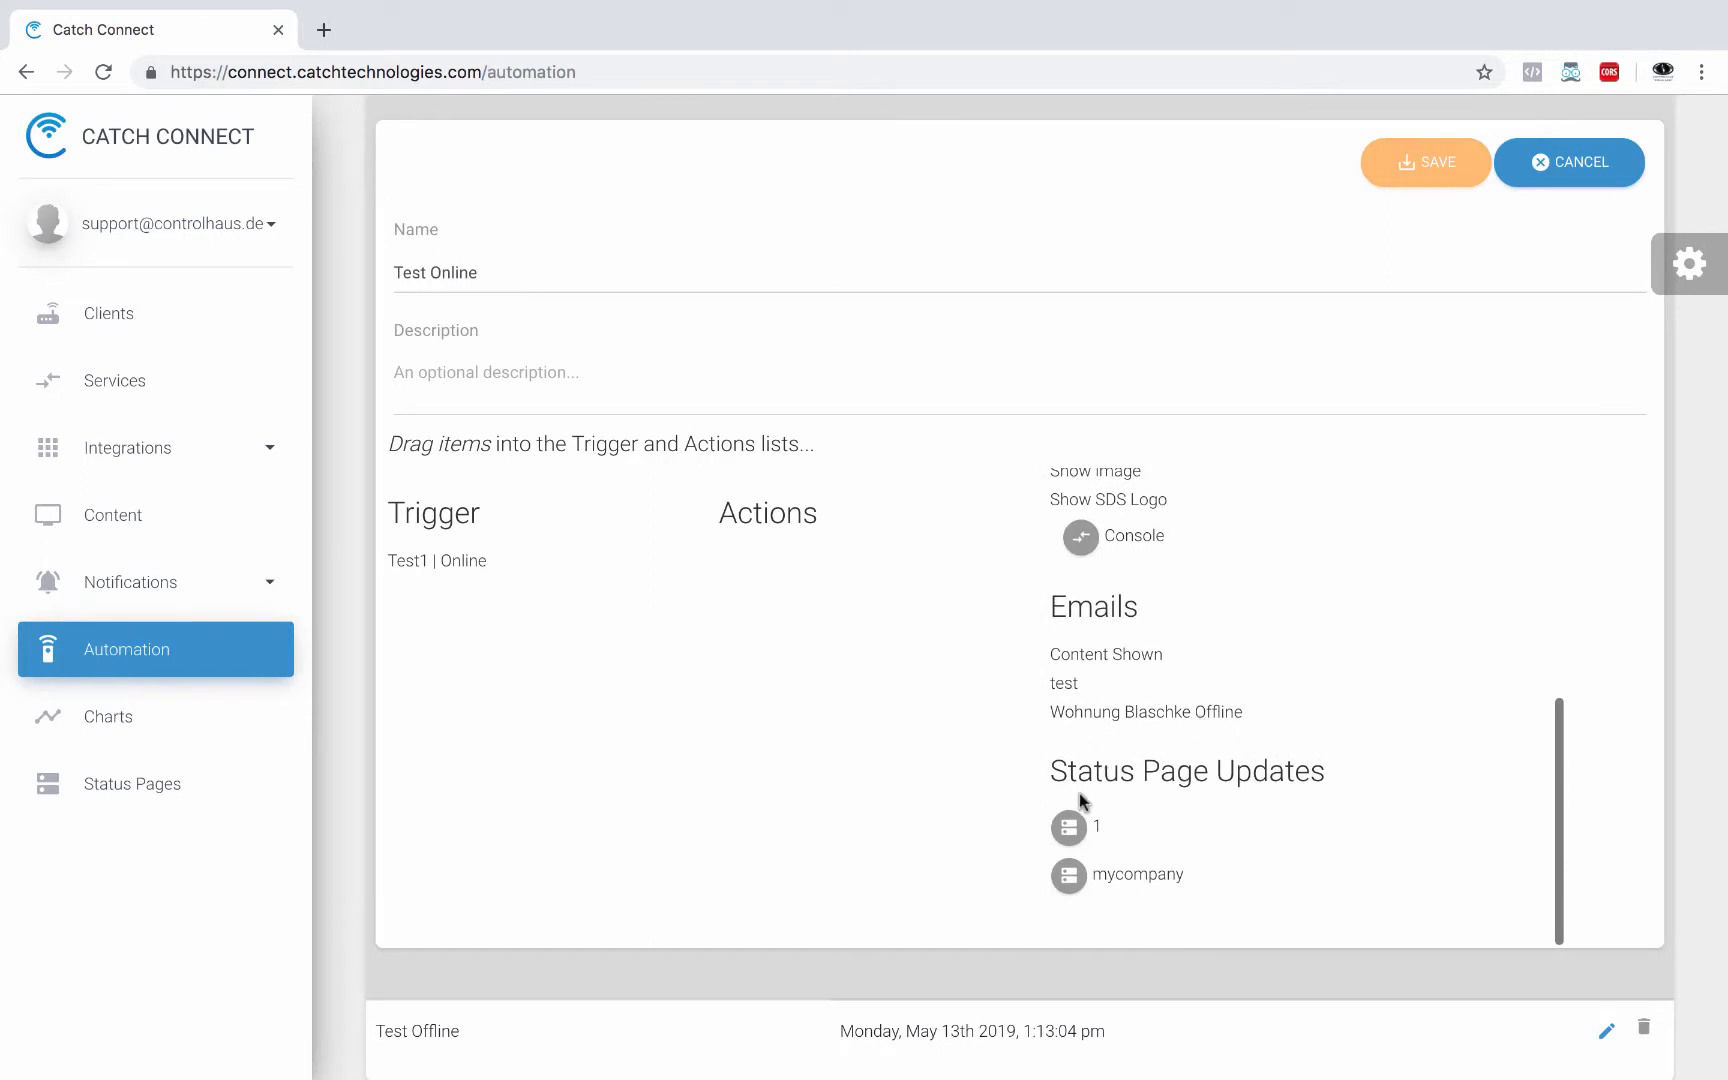
{"action": "left_click", "coordinate": [1065, 893]}
{"action": "scroll", "coordinate": [1065, 895], "scroll_direction": "down", "scroll_amount": 3}
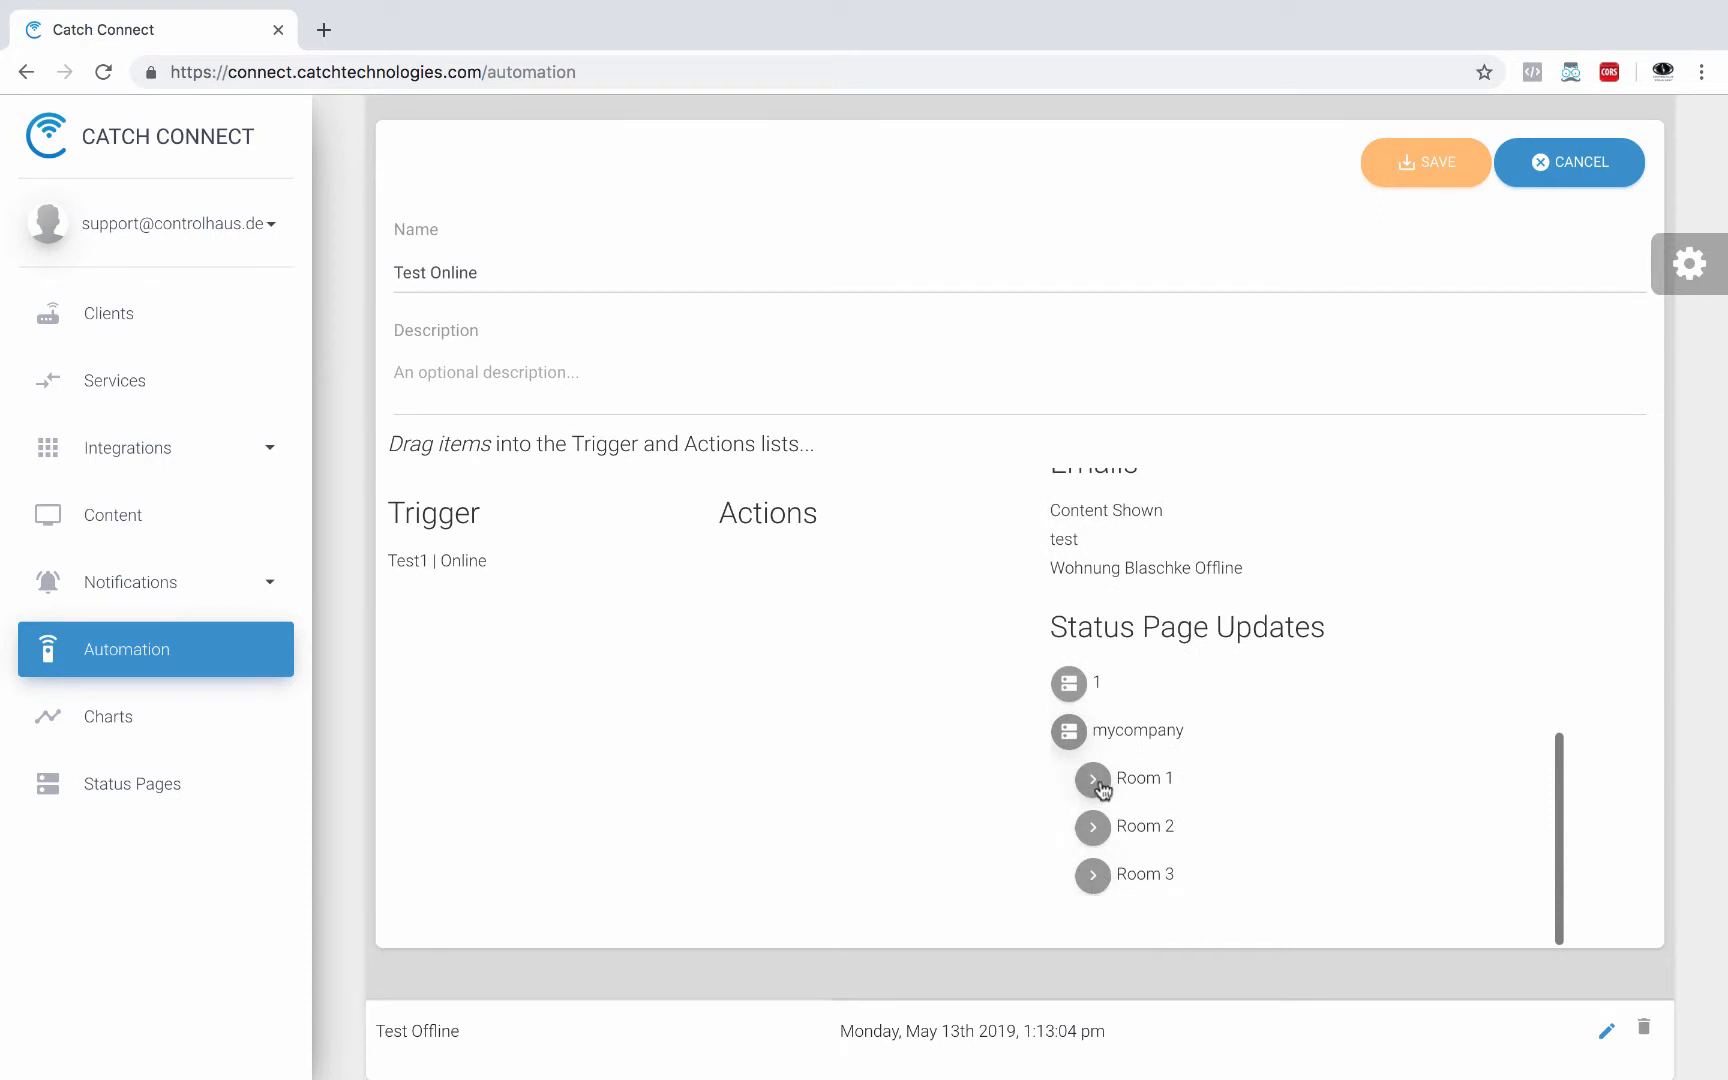
{"action": "left_click", "coordinate": [1093, 779]}
{"action": "scroll", "coordinate": [1103, 787], "scroll_direction": "down", "scroll_amount": 2}
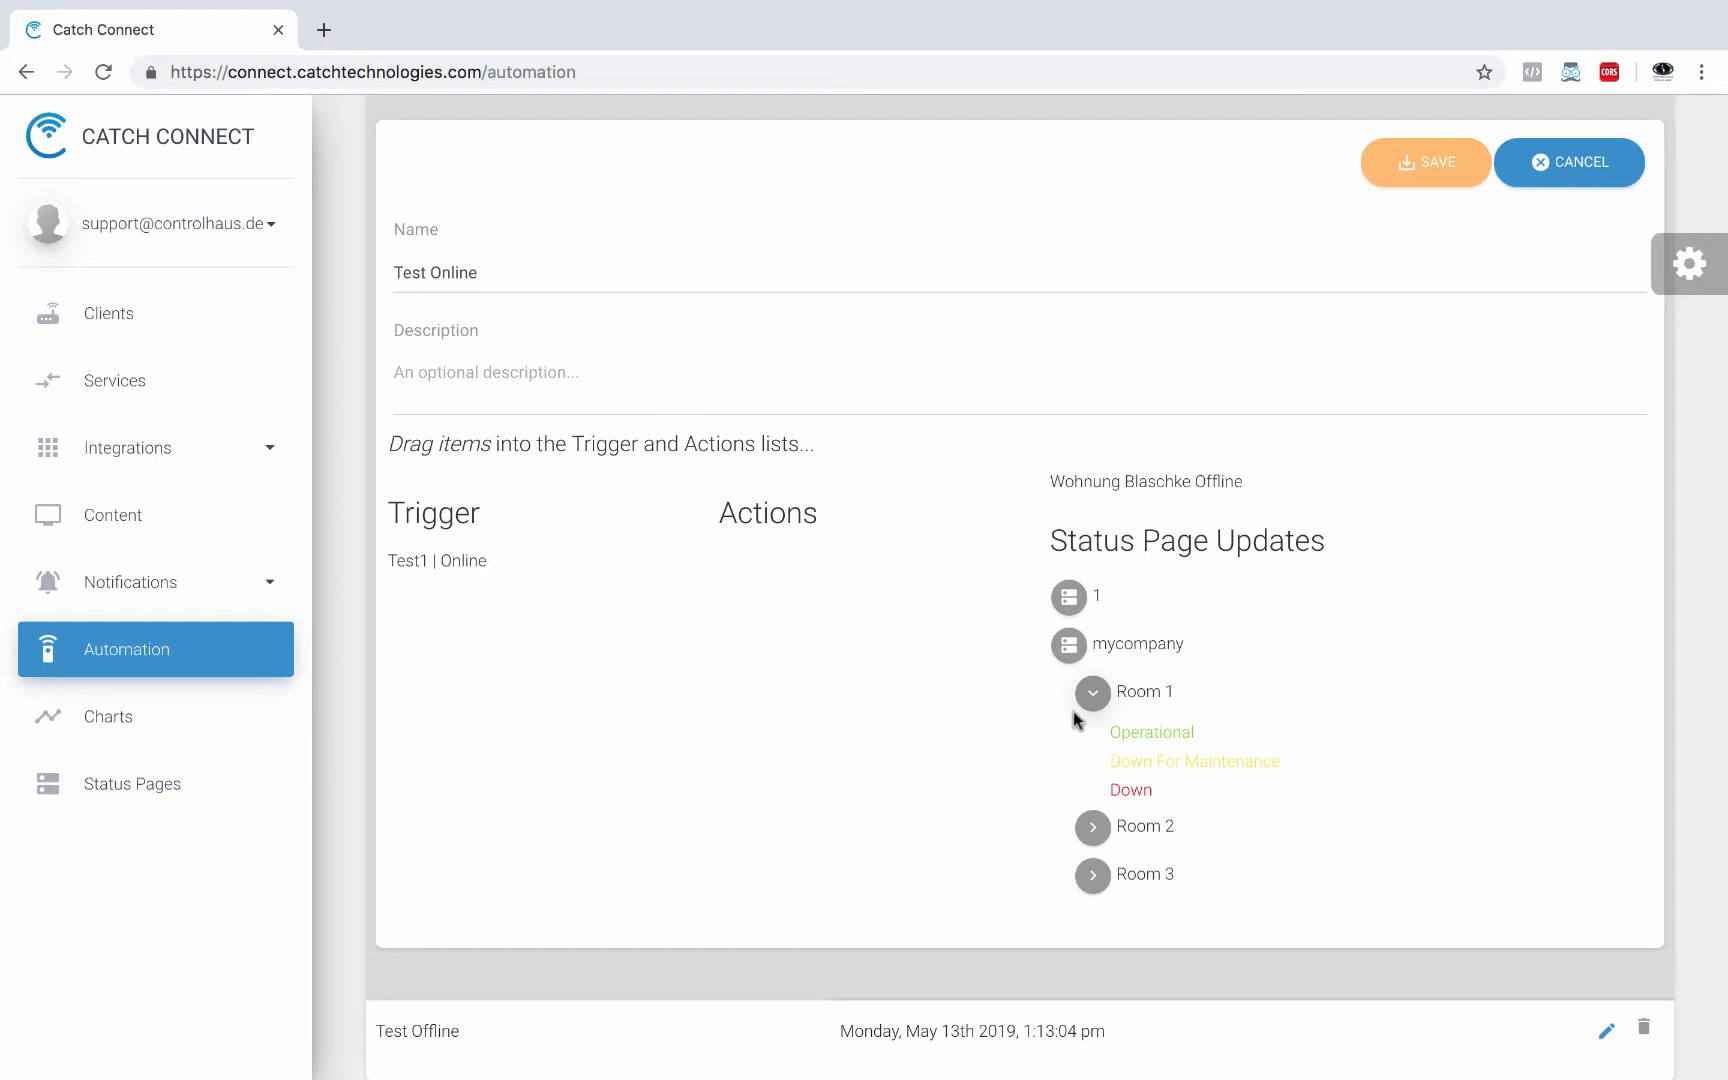
{"action": "left_click_drag", "start_coordinate": [1125, 735], "coordinate": [771, 610]}
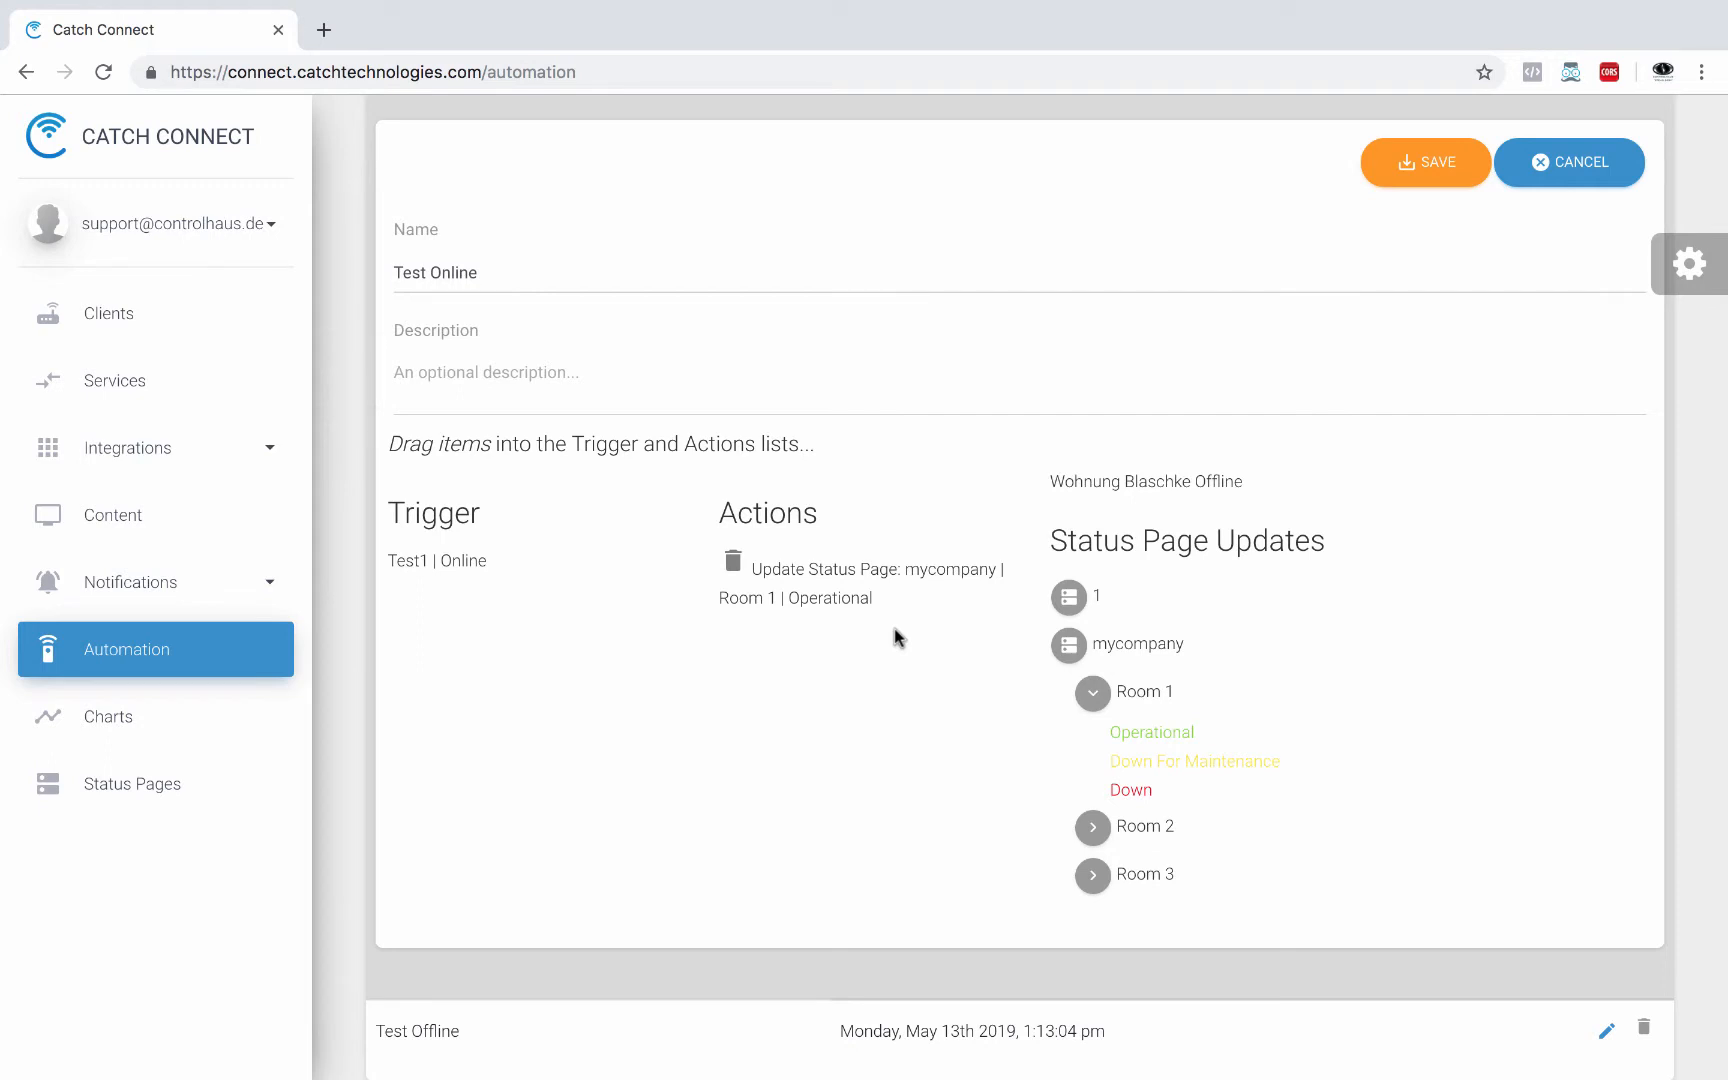
{"action": "scroll", "coordinate": [1497, 463], "scroll_direction": "up", "scroll_amount": 4}
{"action": "left_click", "coordinate": [1497, 461]}
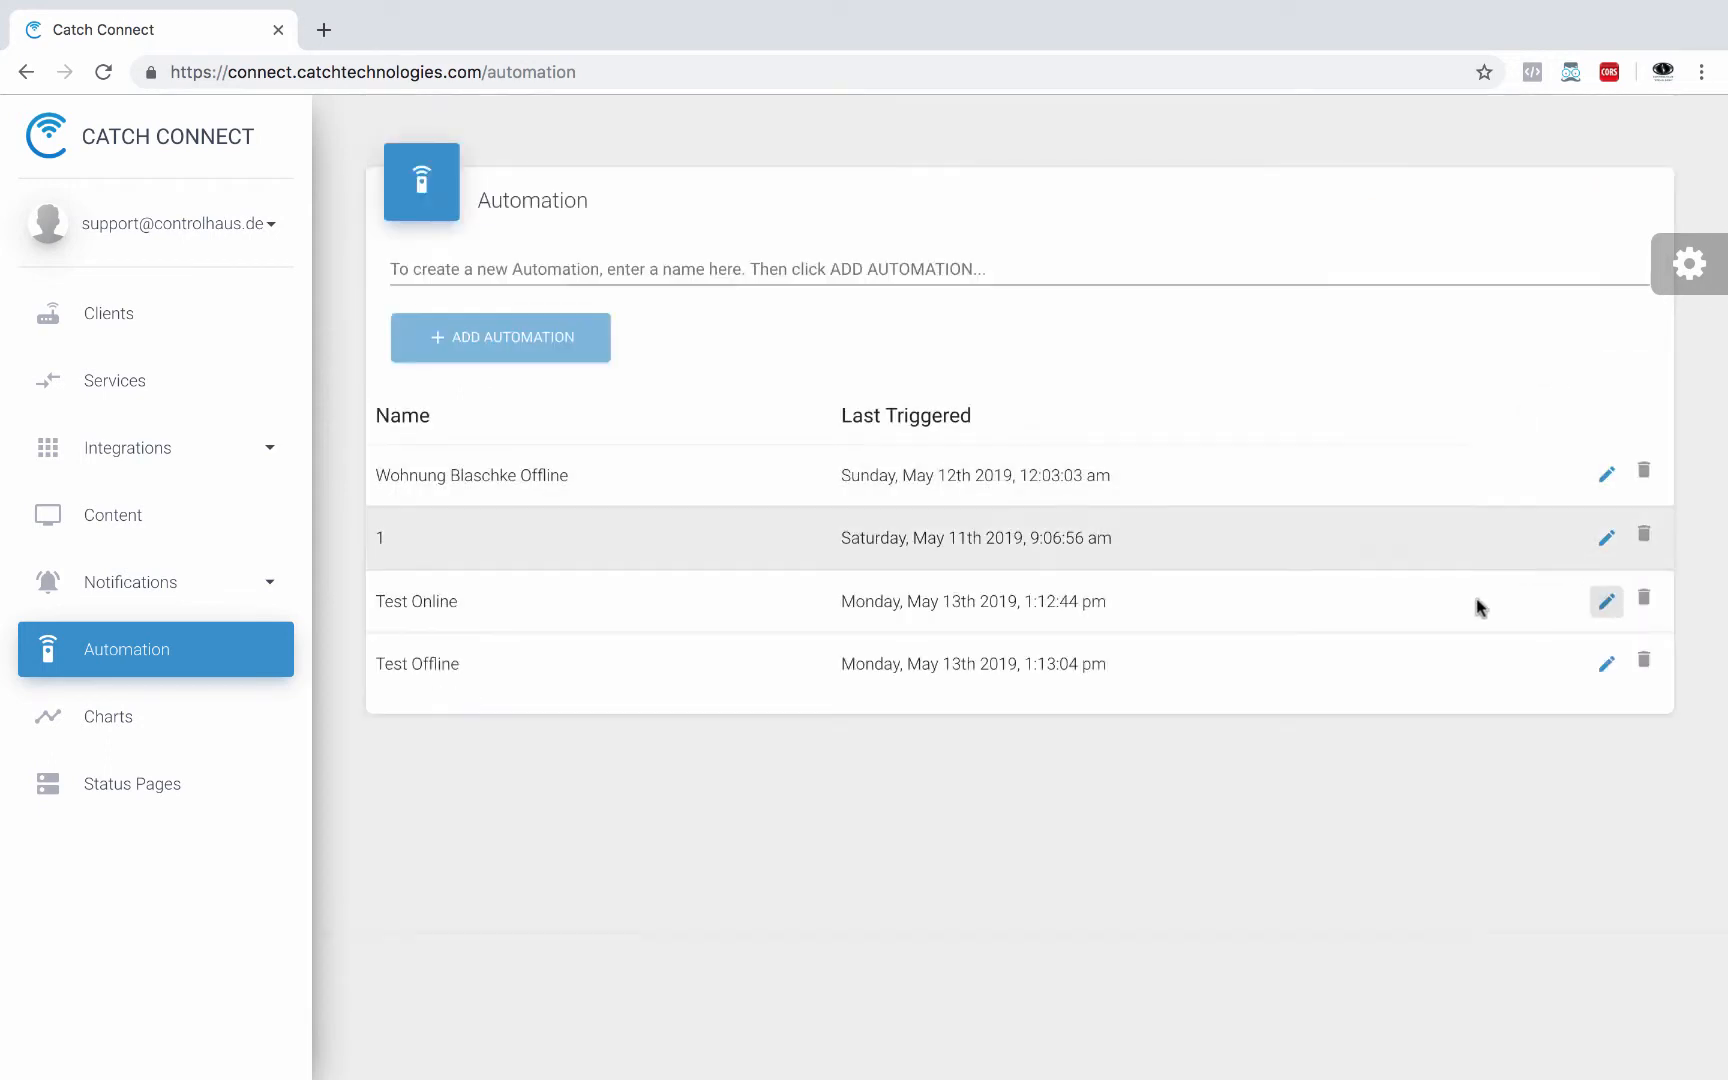
Step: Replace the Test Offline automation's action with the mycompany status page update that sets Room 1 to Down, and save the automation
{"action": "left_click", "coordinate": [1606, 666]}
{"action": "scroll", "coordinate": [964, 733], "scroll_direction": "down", "scroll_amount": 3}
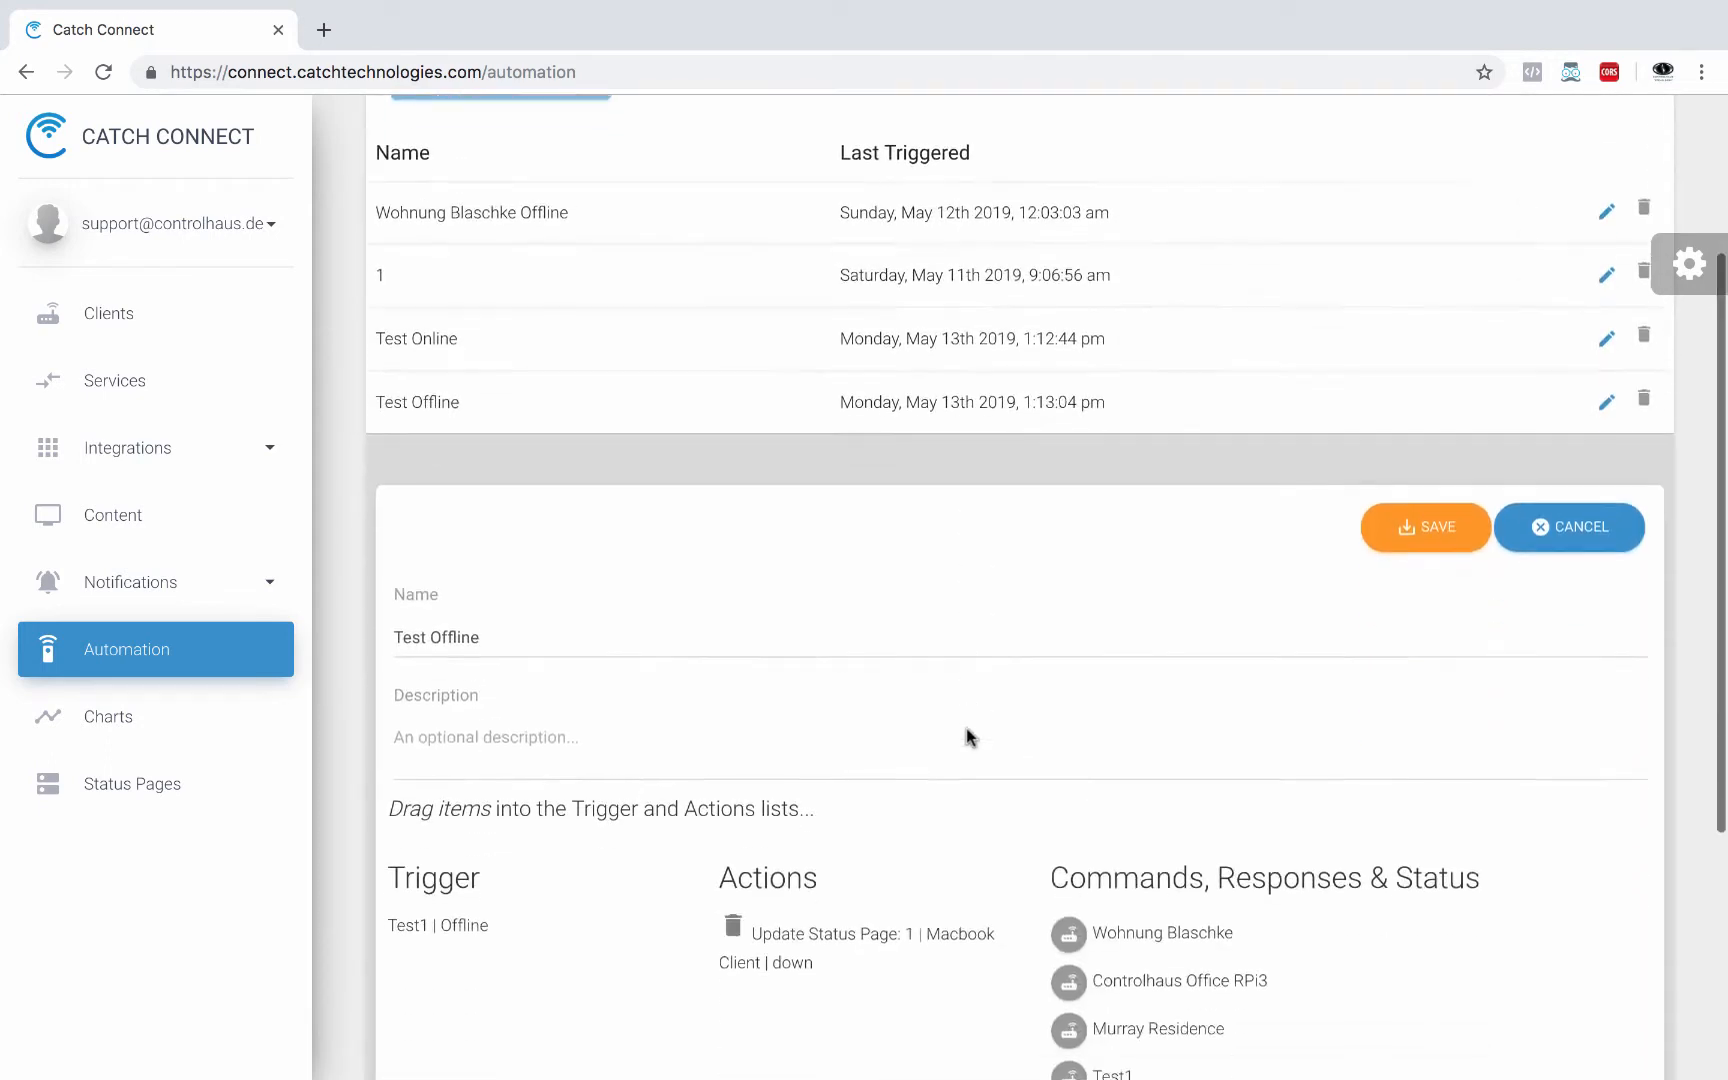
{"action": "scroll", "coordinate": [966, 737], "scroll_direction": "down", "scroll_amount": 2}
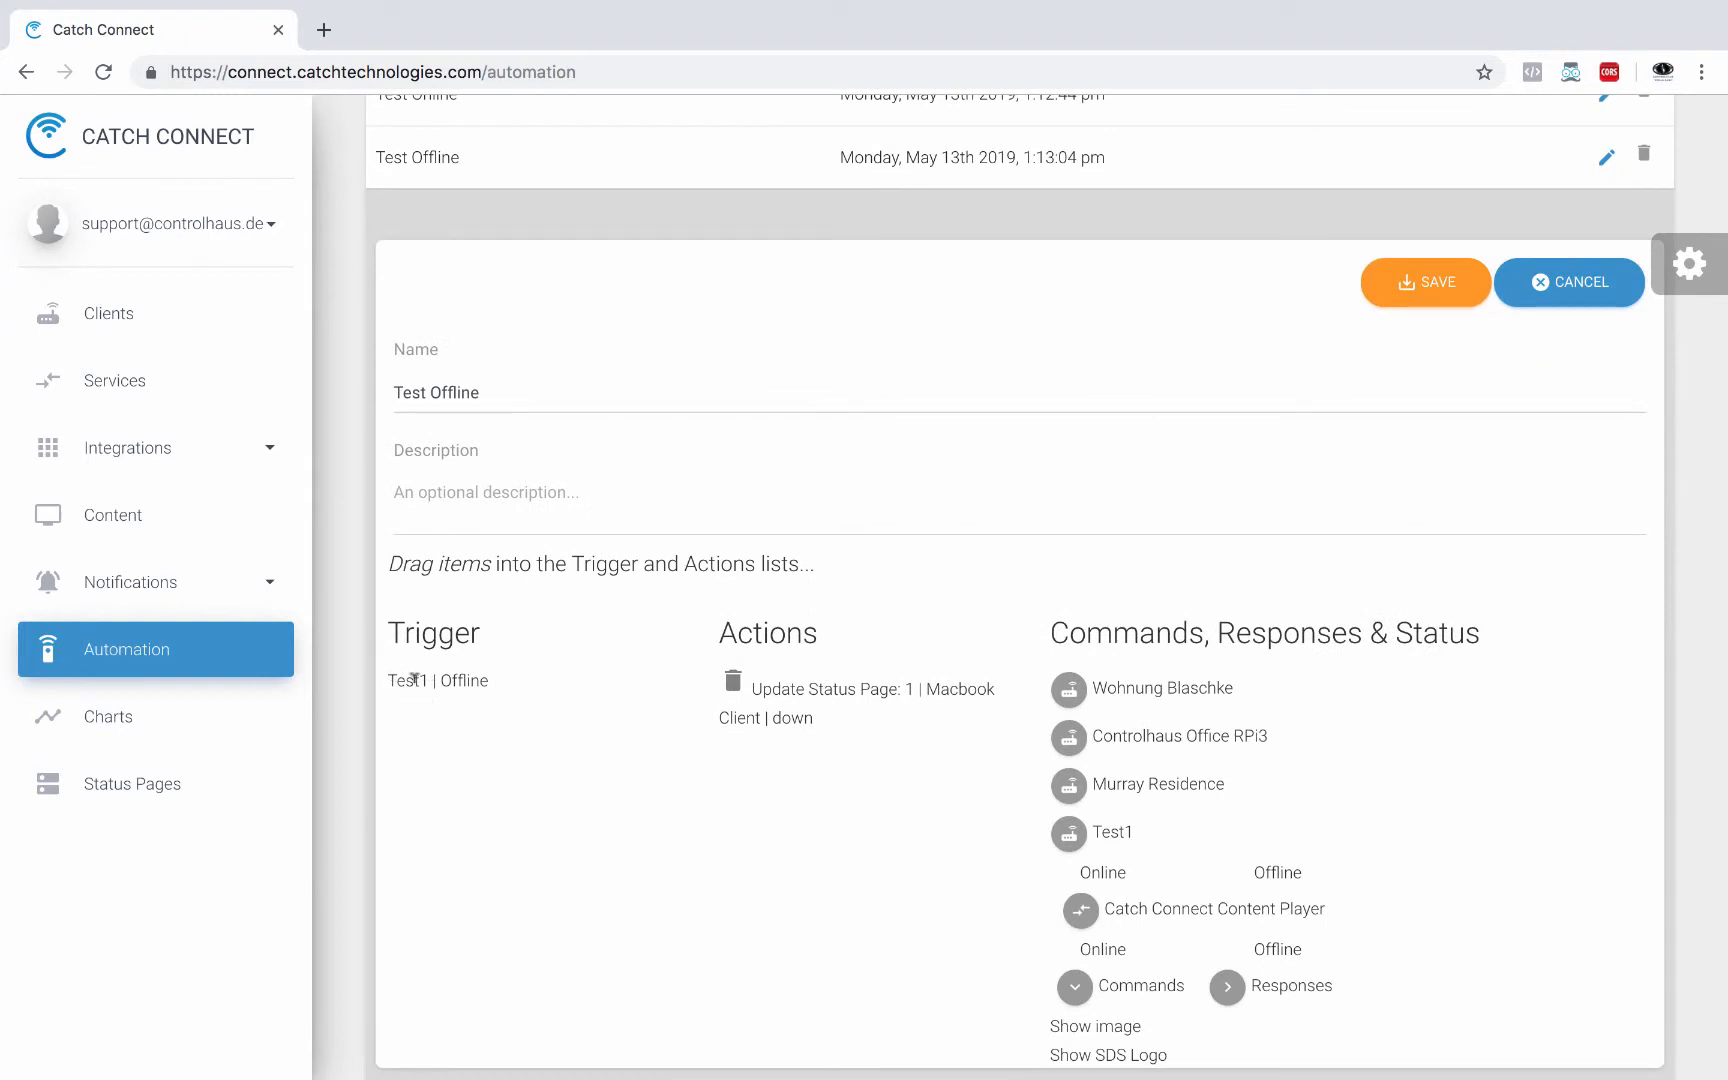
{"action": "left_click", "coordinate": [730, 688]}
{"action": "scroll", "coordinate": [941, 852], "scroll_direction": "down", "scroll_amount": 3}
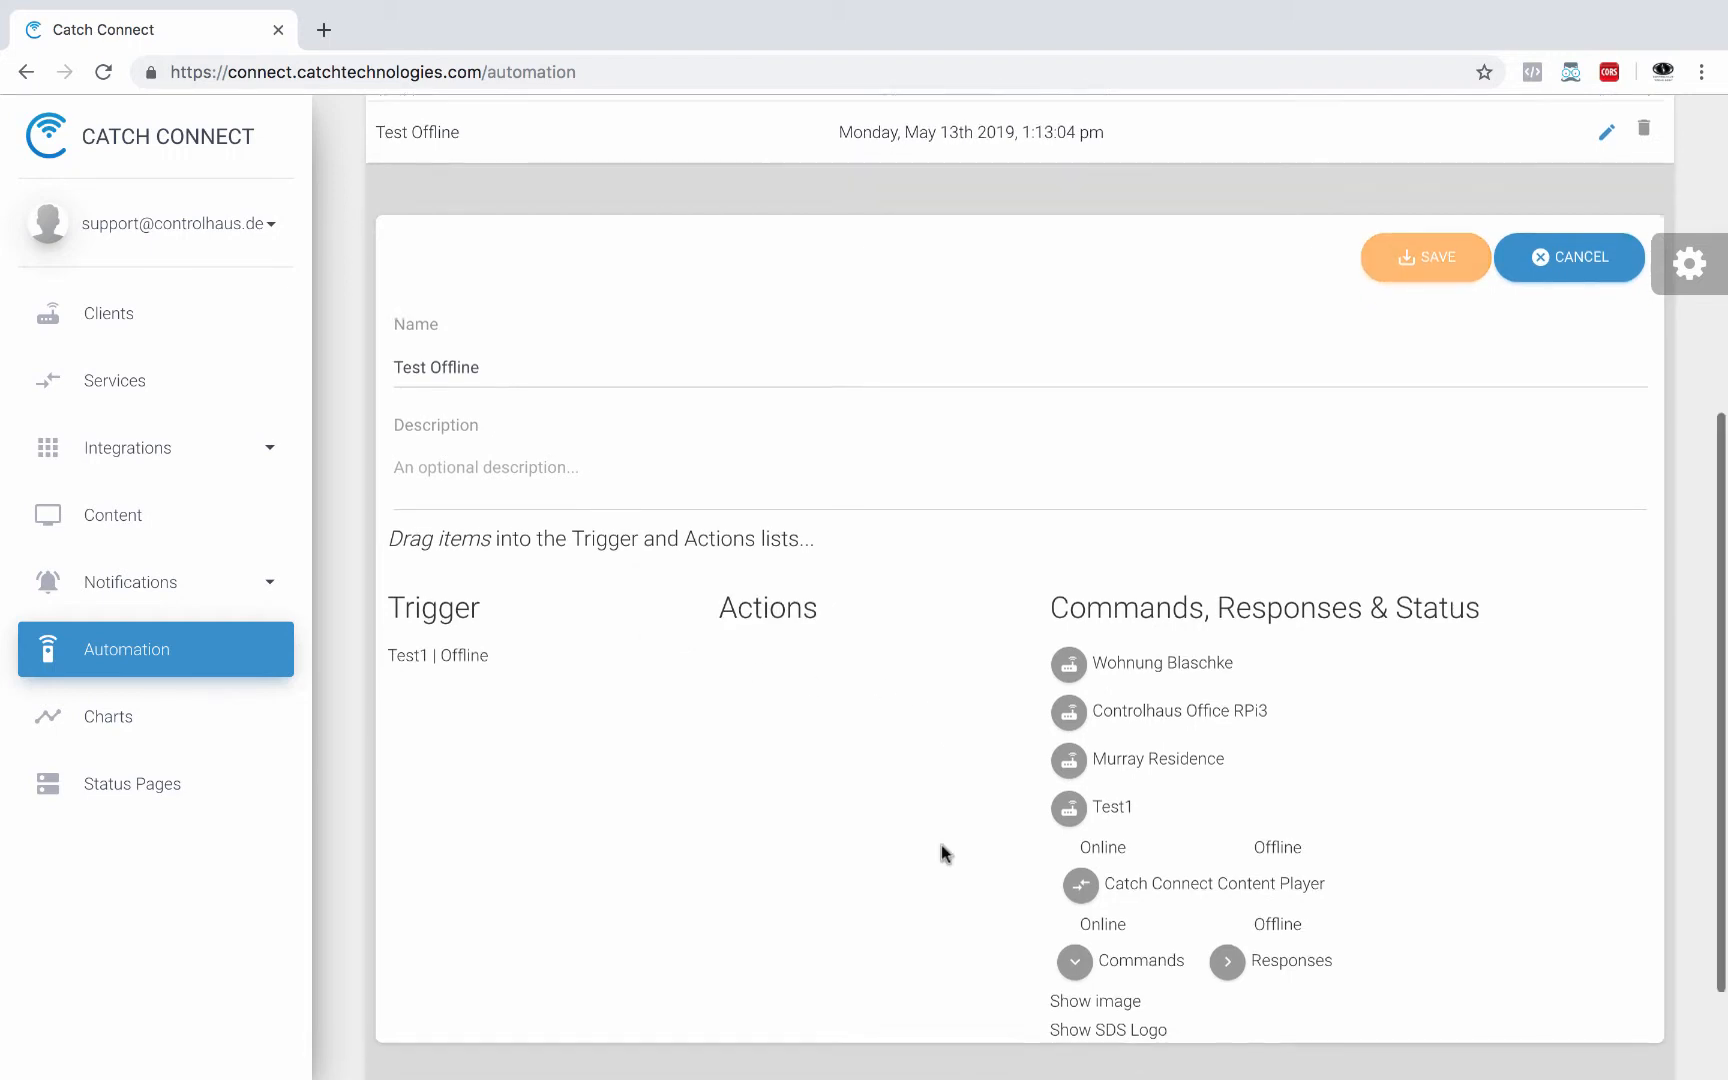
{"action": "scroll", "coordinate": [1174, 786], "scroll_direction": "down", "scroll_amount": 5}
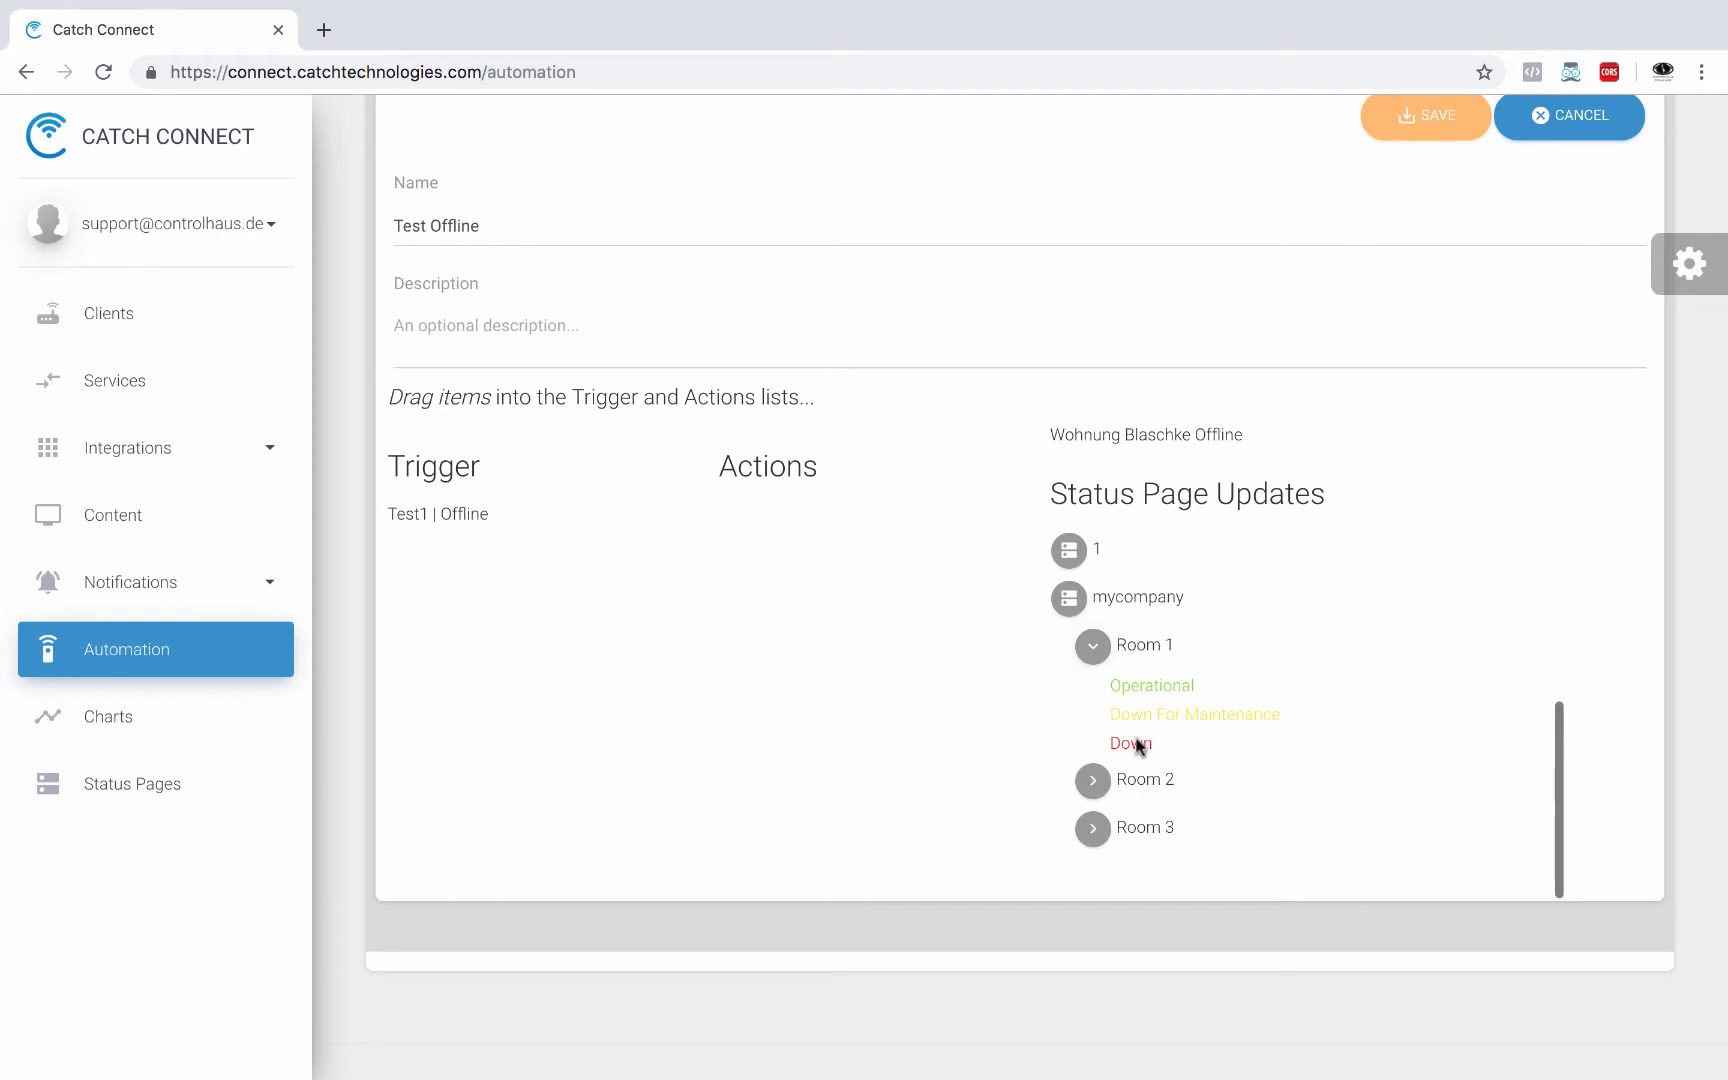
{"action": "left_click_drag", "start_coordinate": [1133, 742], "coordinate": [784, 540]}
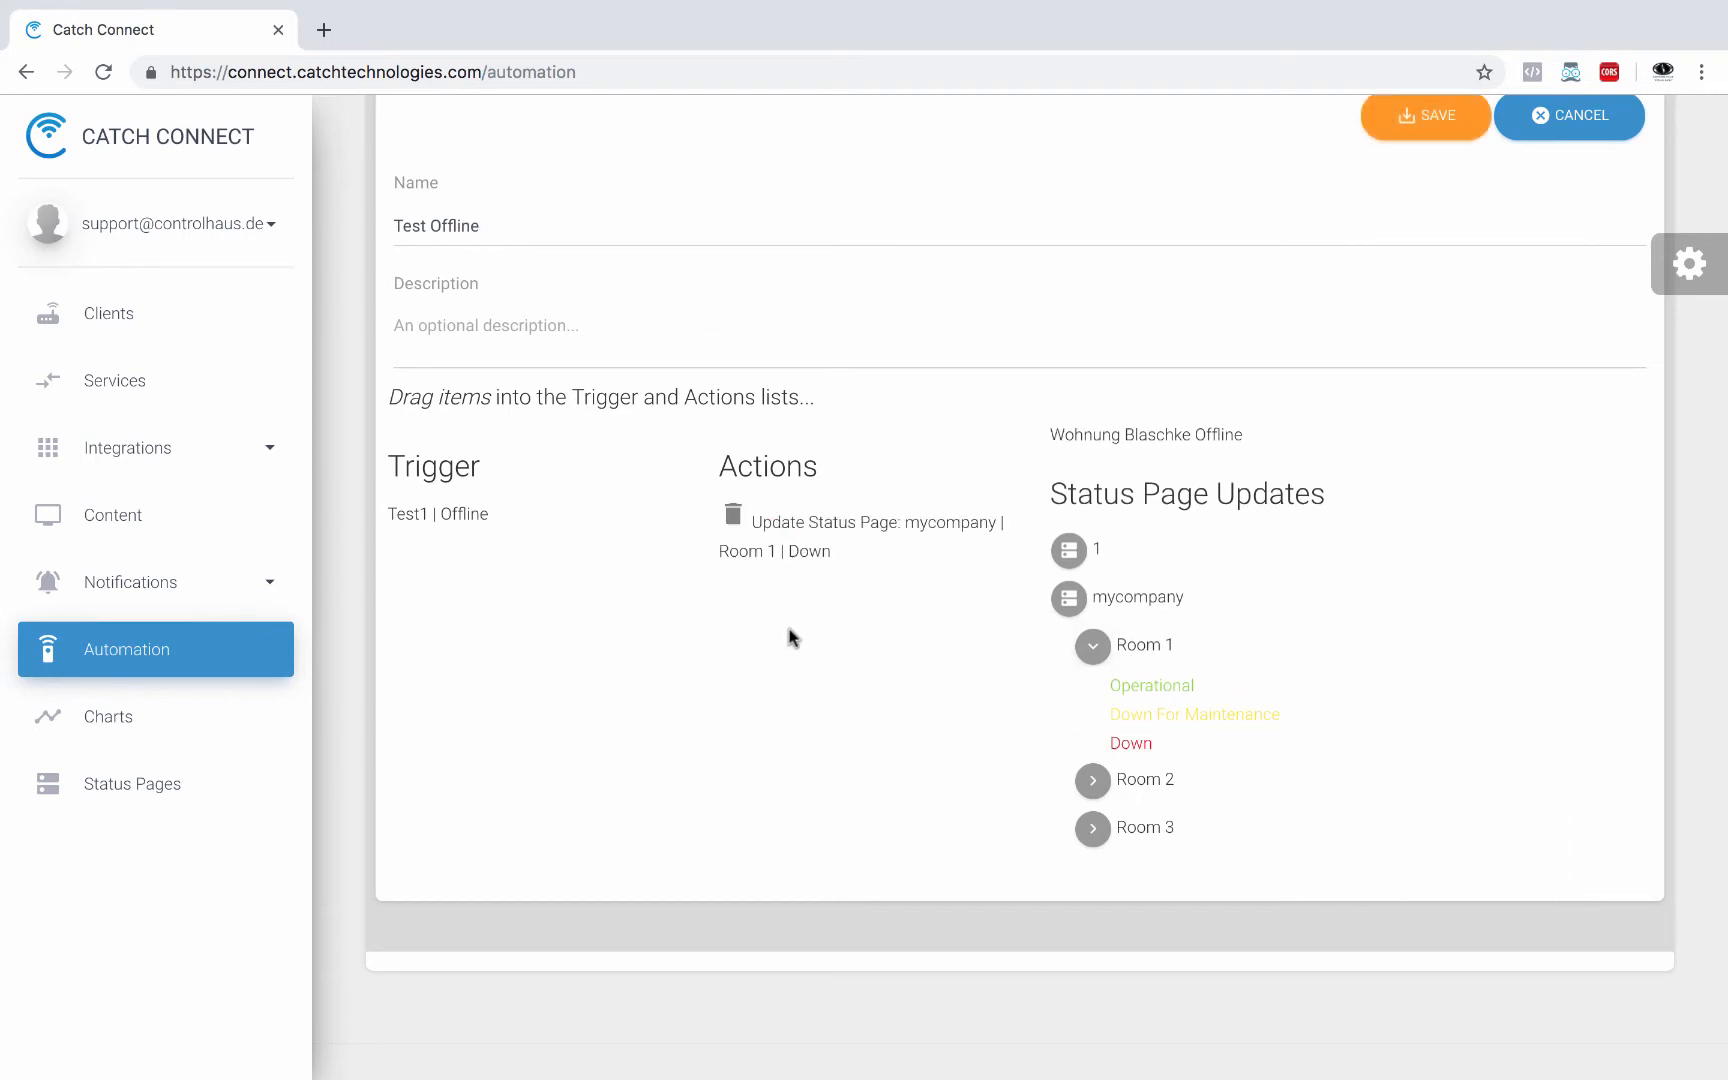
{"action": "scroll", "coordinate": [1133, 450], "scroll_direction": "up", "scroll_amount": 2}
{"action": "left_click", "coordinate": [1425, 120]}
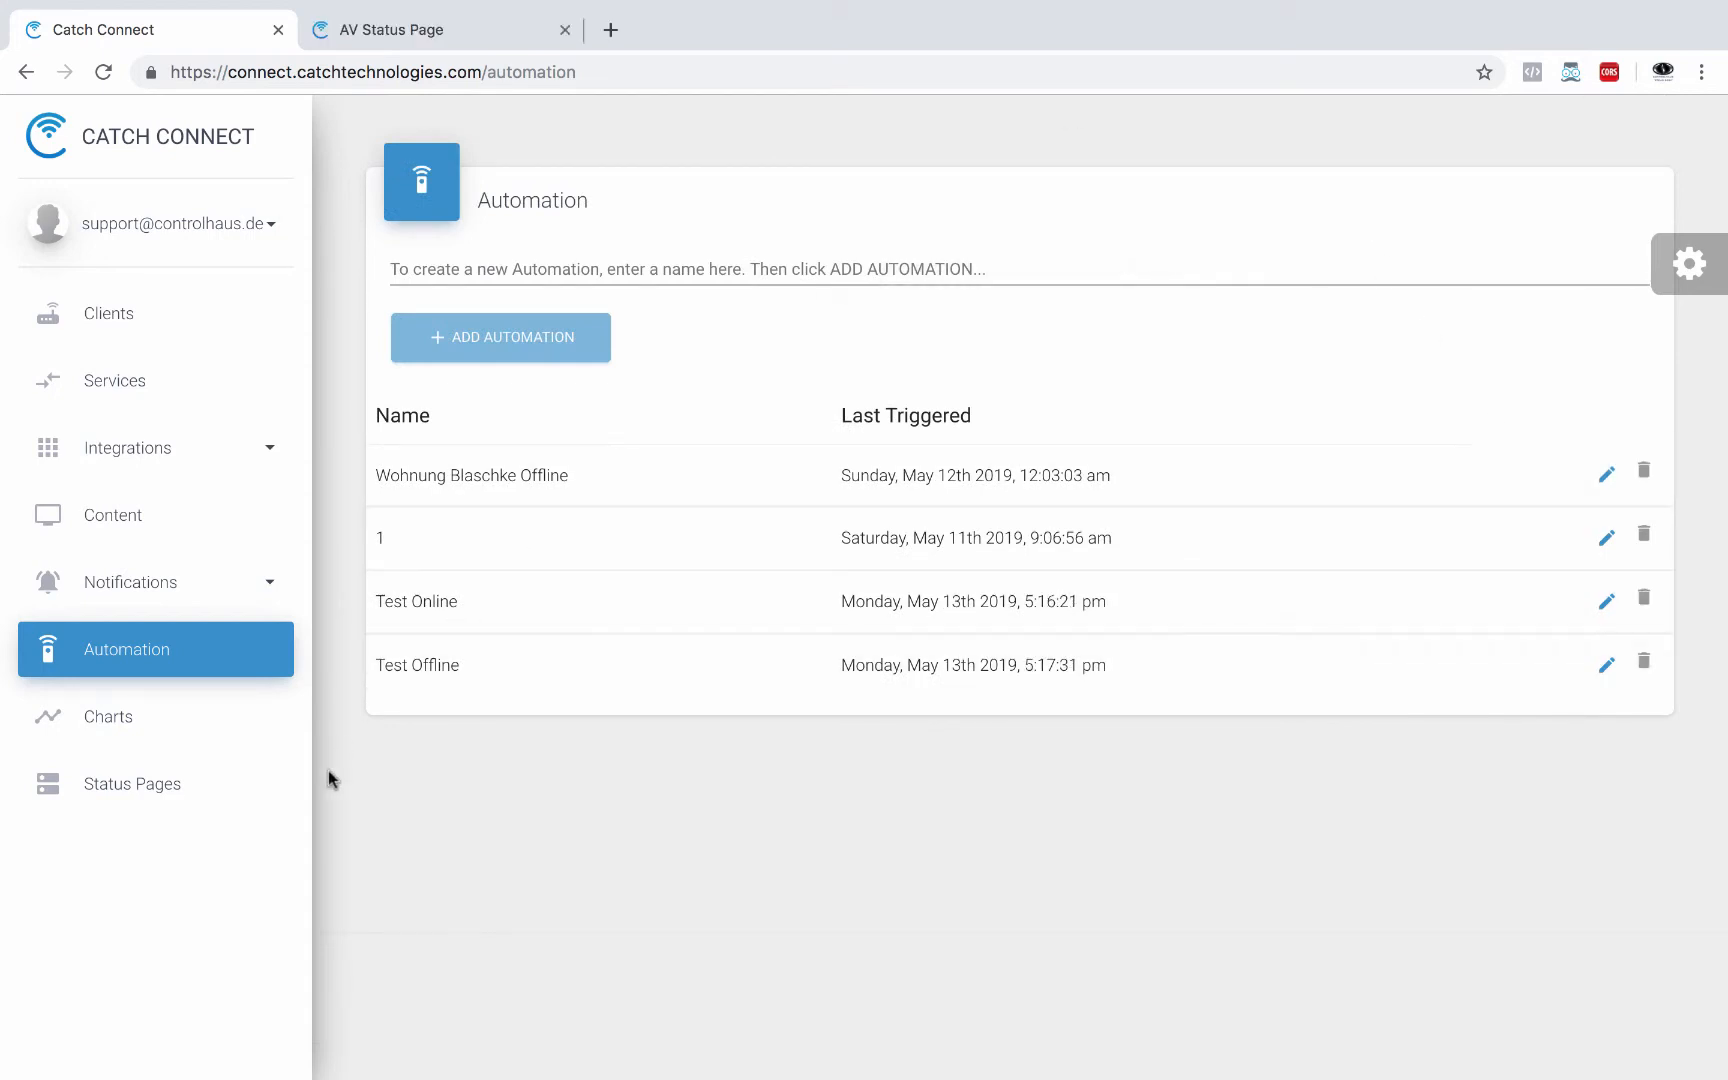
Step: Set Room 1 and Room 3 of the mycompany.avstatuspage.com status page to Down For Maintenance
{"action": "left_click", "coordinate": [135, 797]}
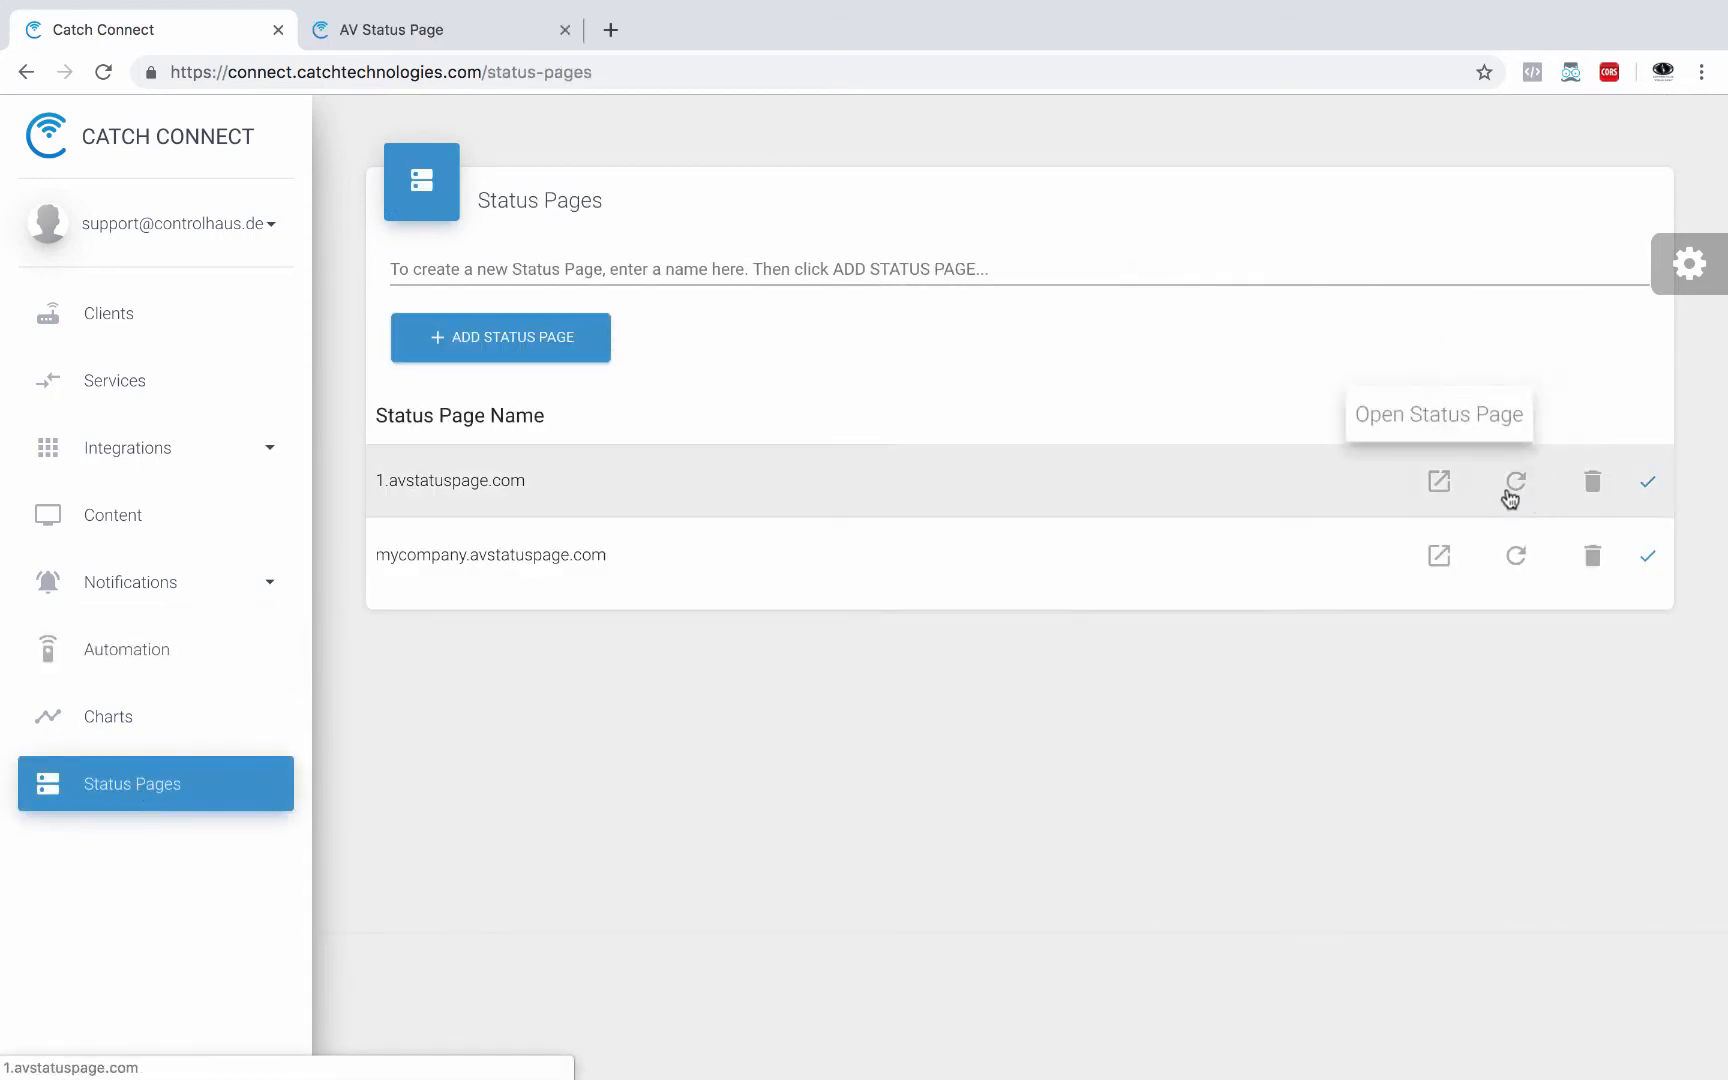
{"action": "left_click", "coordinate": [1647, 556]}
{"action": "scroll", "coordinate": [1234, 632], "scroll_direction": "down", "scroll_amount": 5}
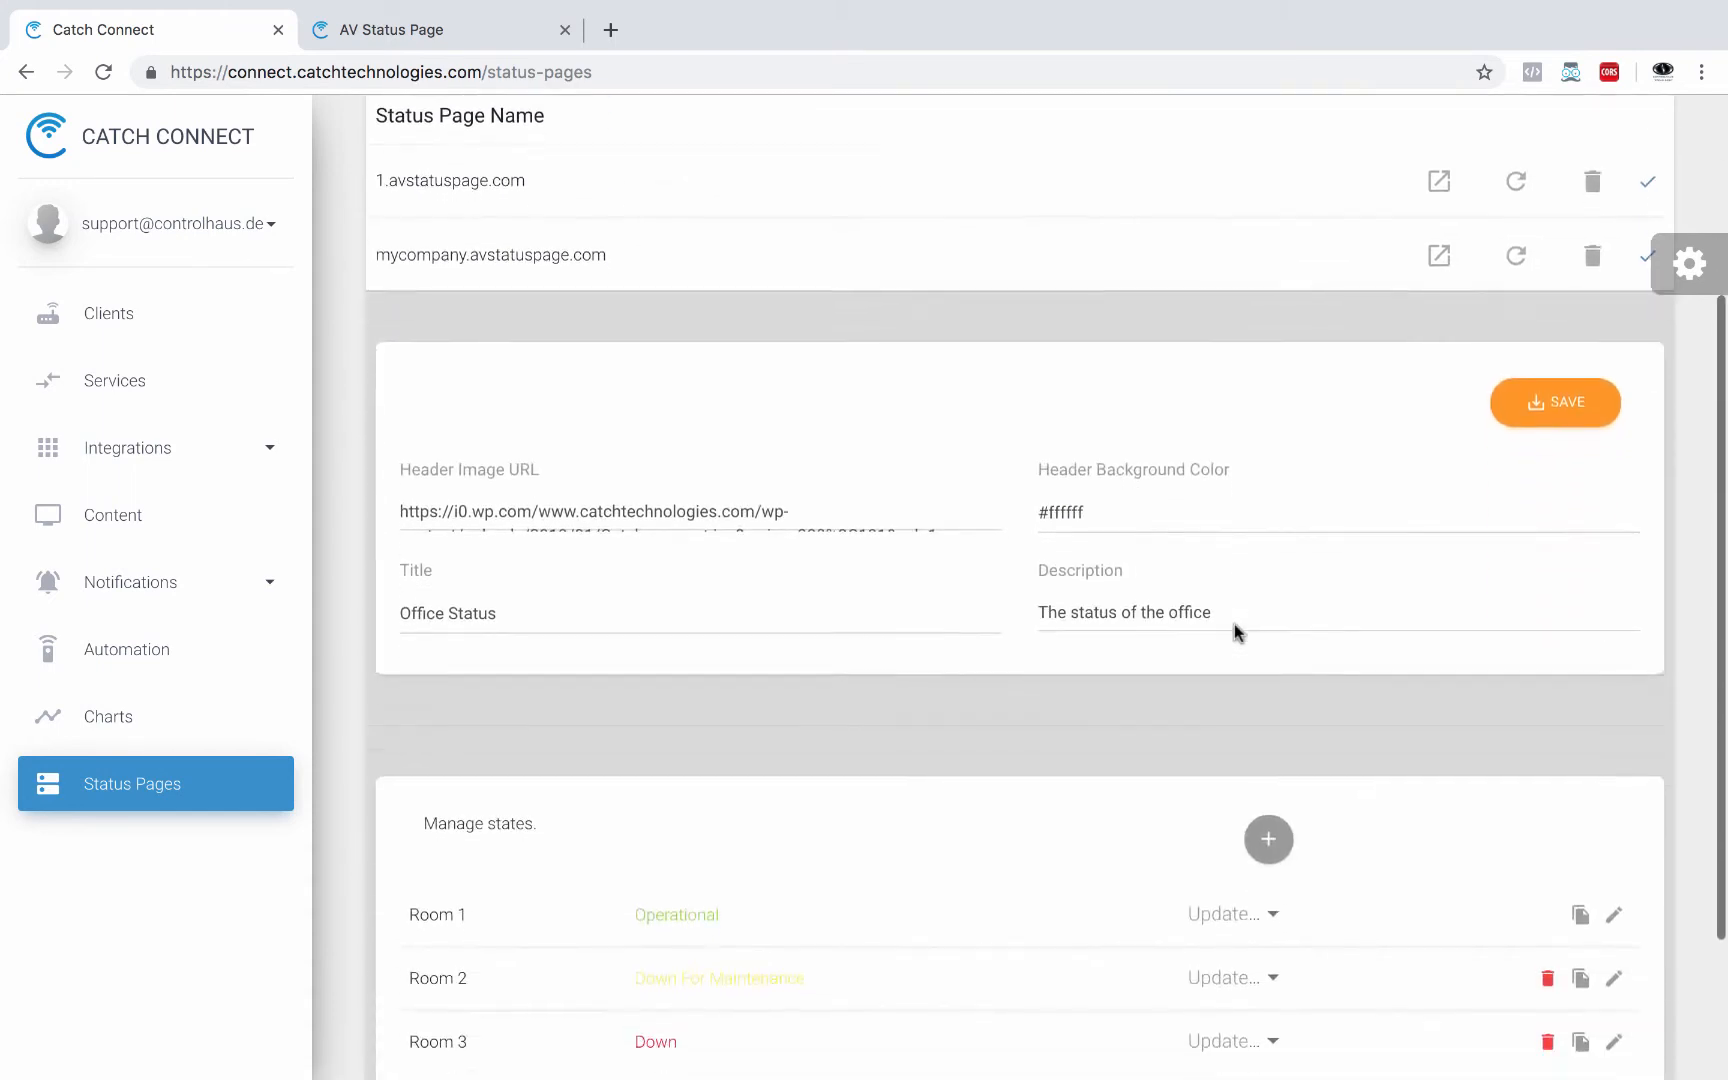
{"action": "left_click", "coordinate": [1273, 706]}
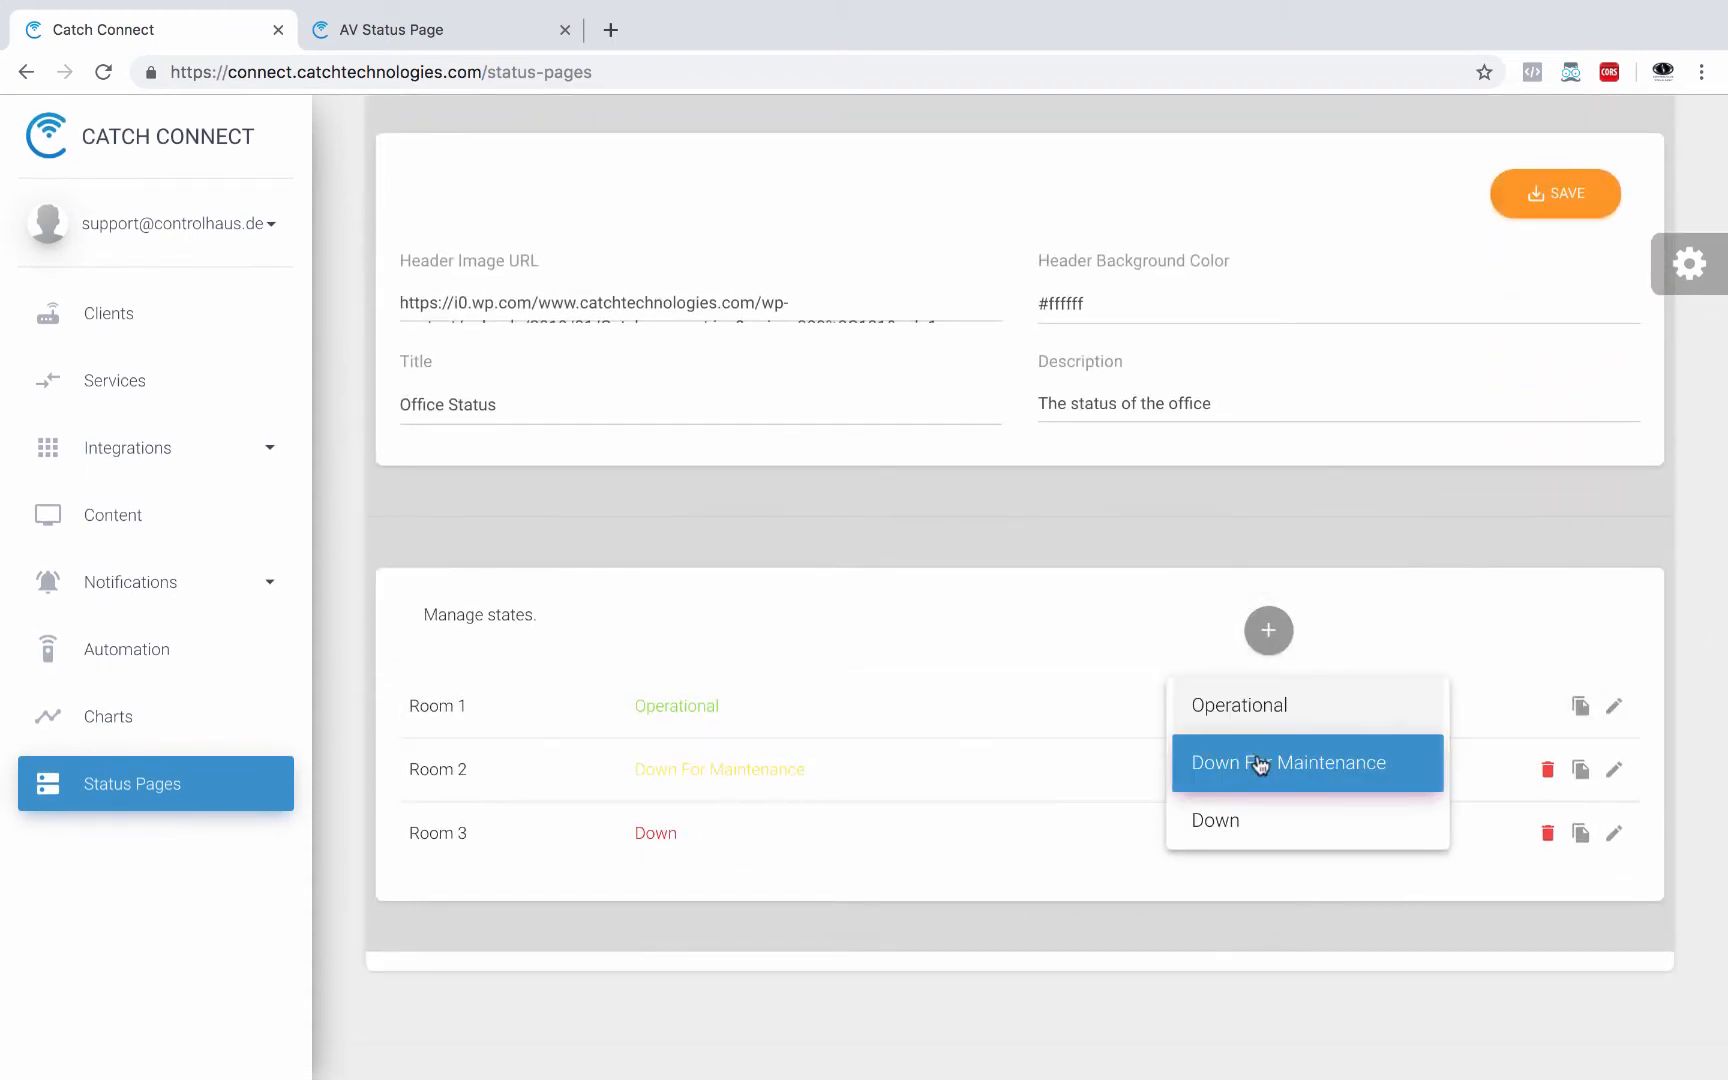
{"action": "left_click", "coordinate": [1251, 760]}
{"action": "left_click", "coordinate": [1258, 832]}
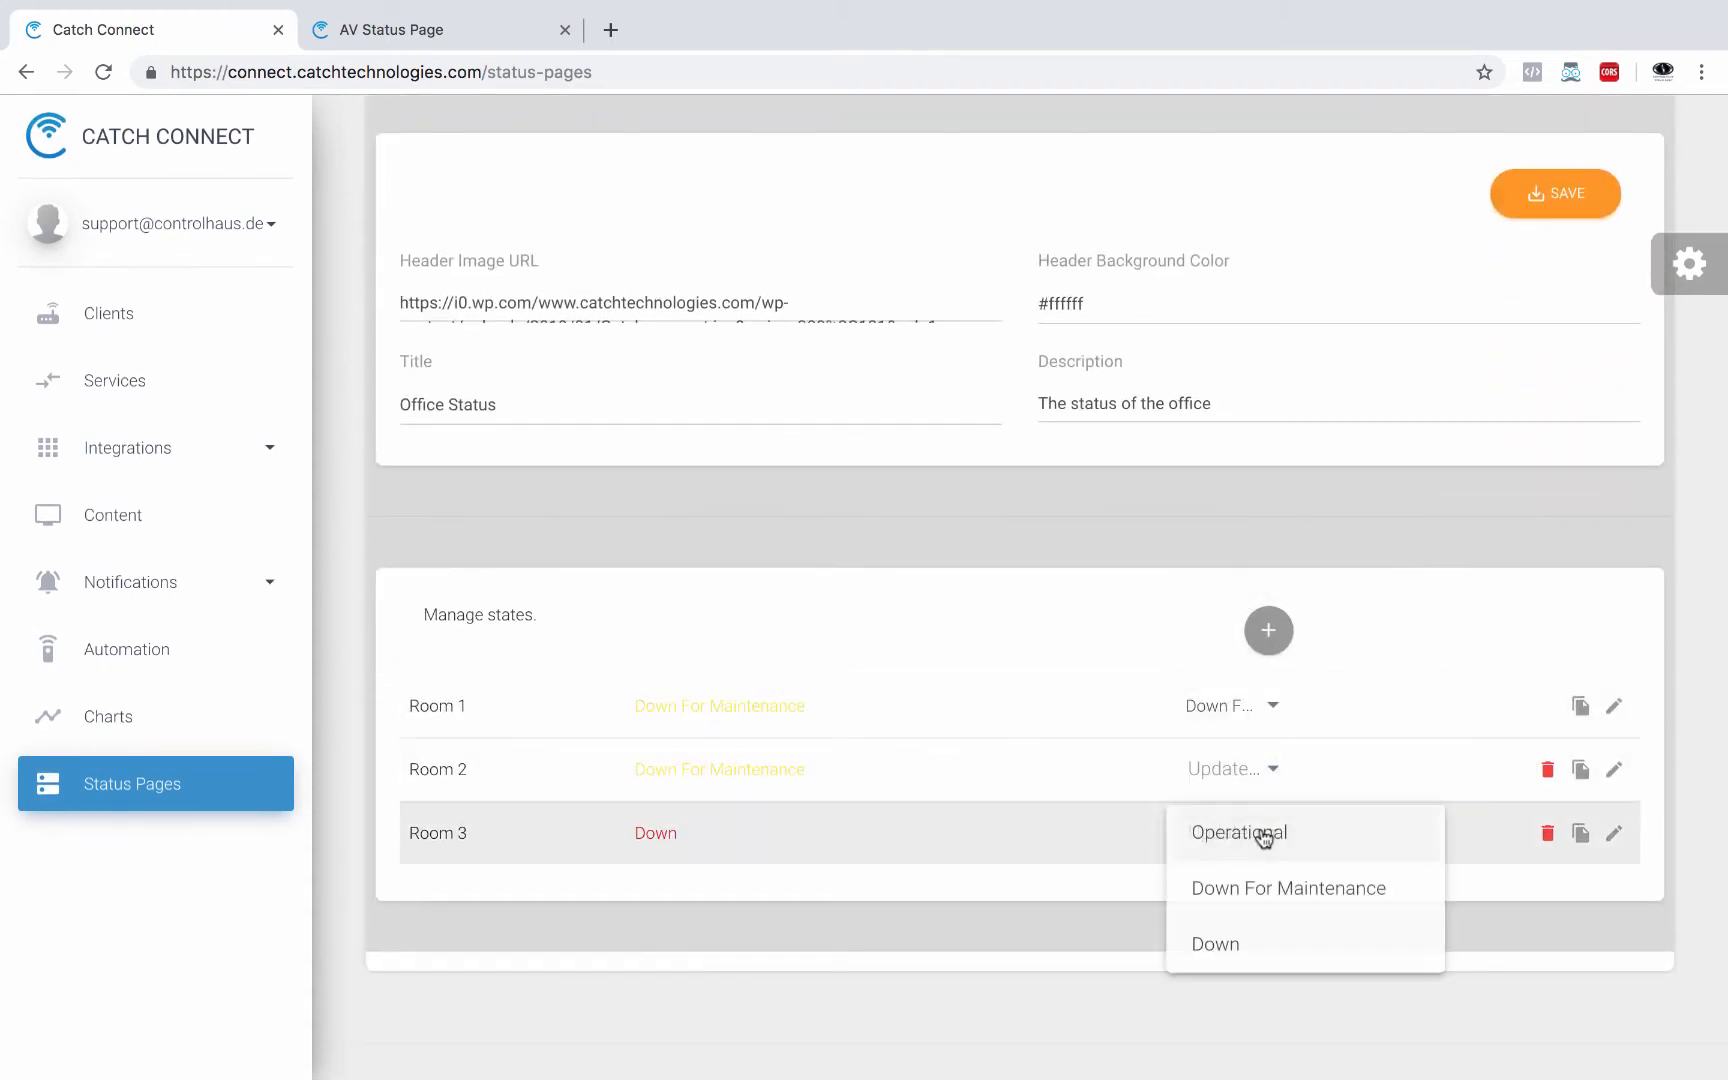
{"action": "left_click", "coordinate": [1262, 888]}
Step: Show the public AV Status Page for mycompany and launch the Catch Connect Client app
{"action": "left_click", "coordinate": [458, 36]}
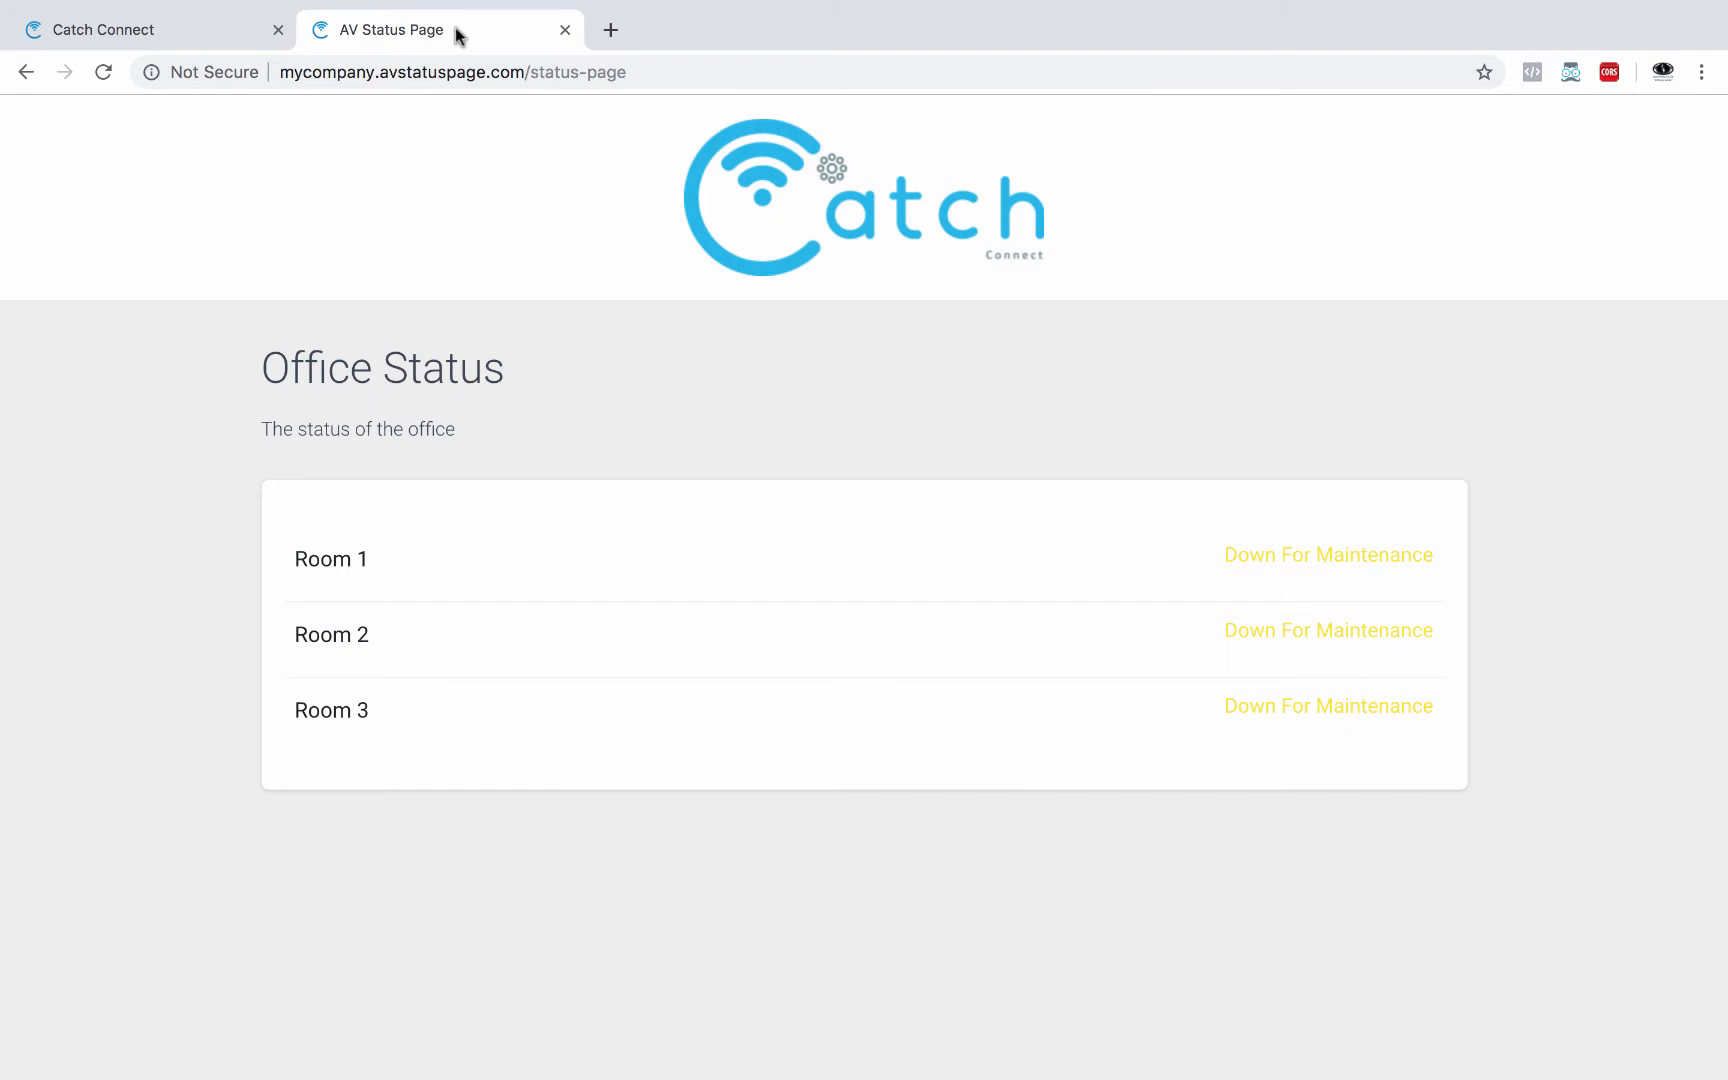
{"action": "key", "text": "super+space"}
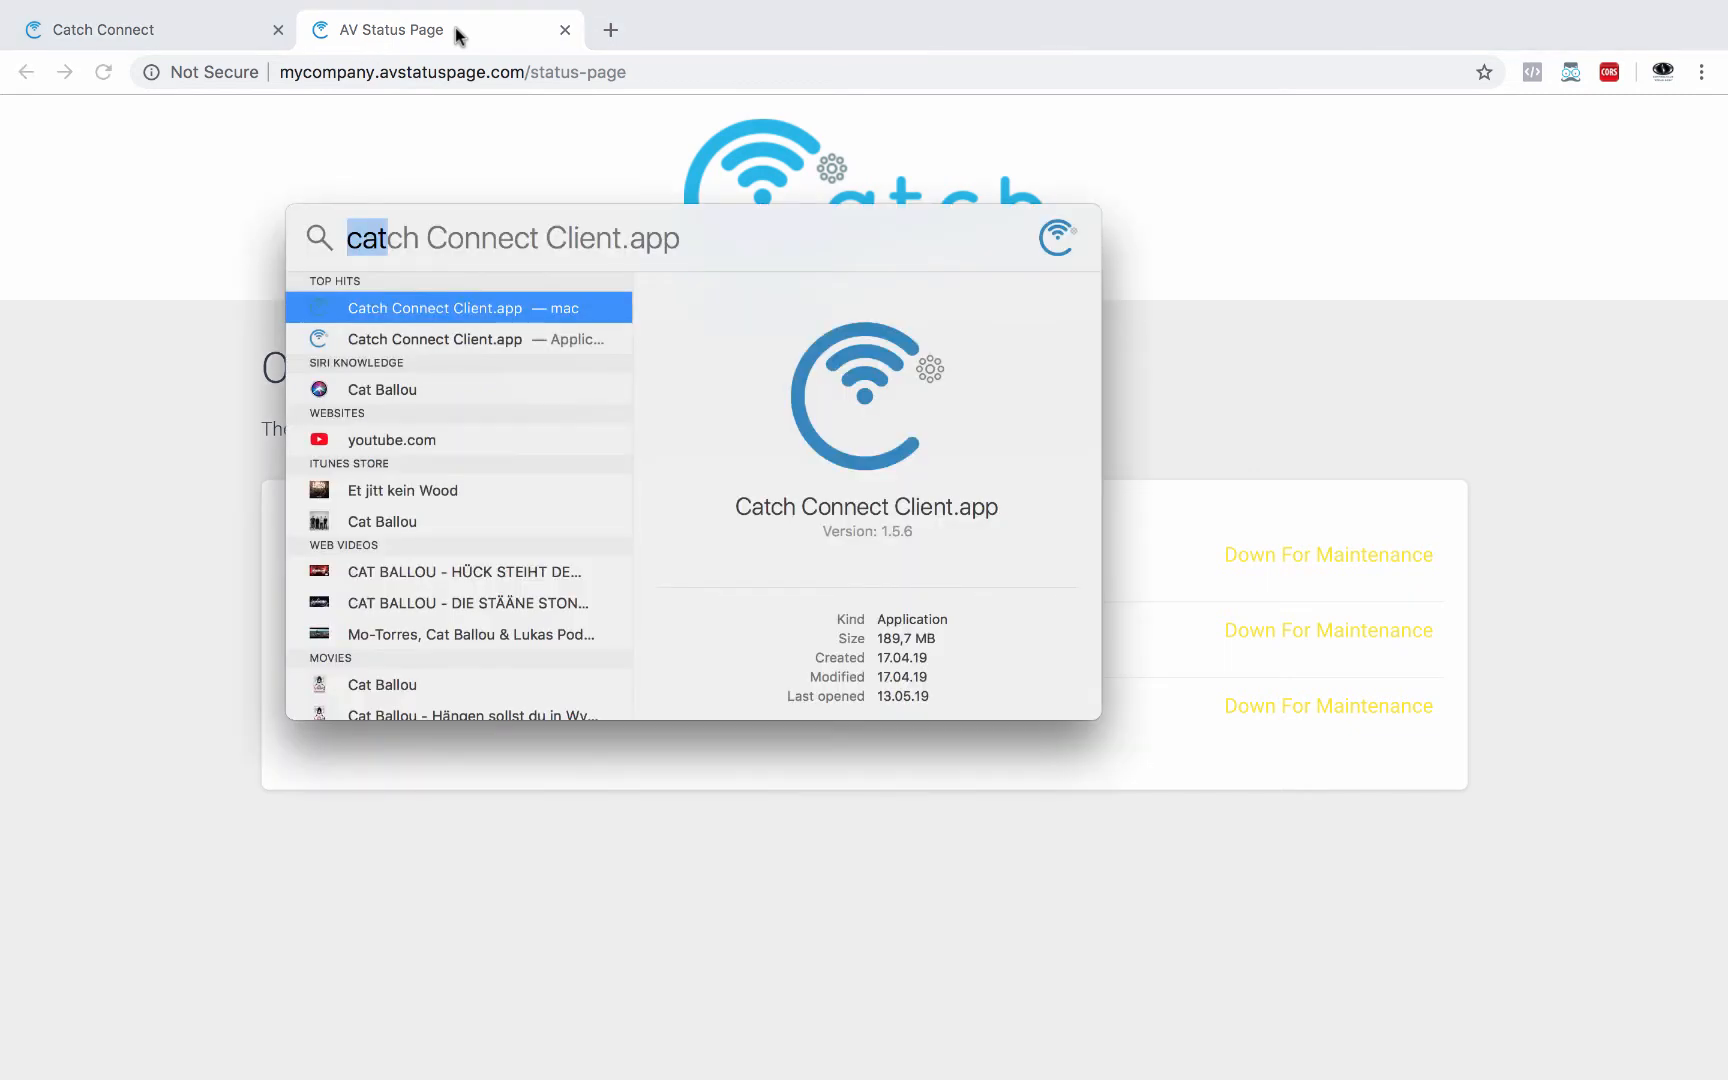
{"action": "key", "text": "Return"}
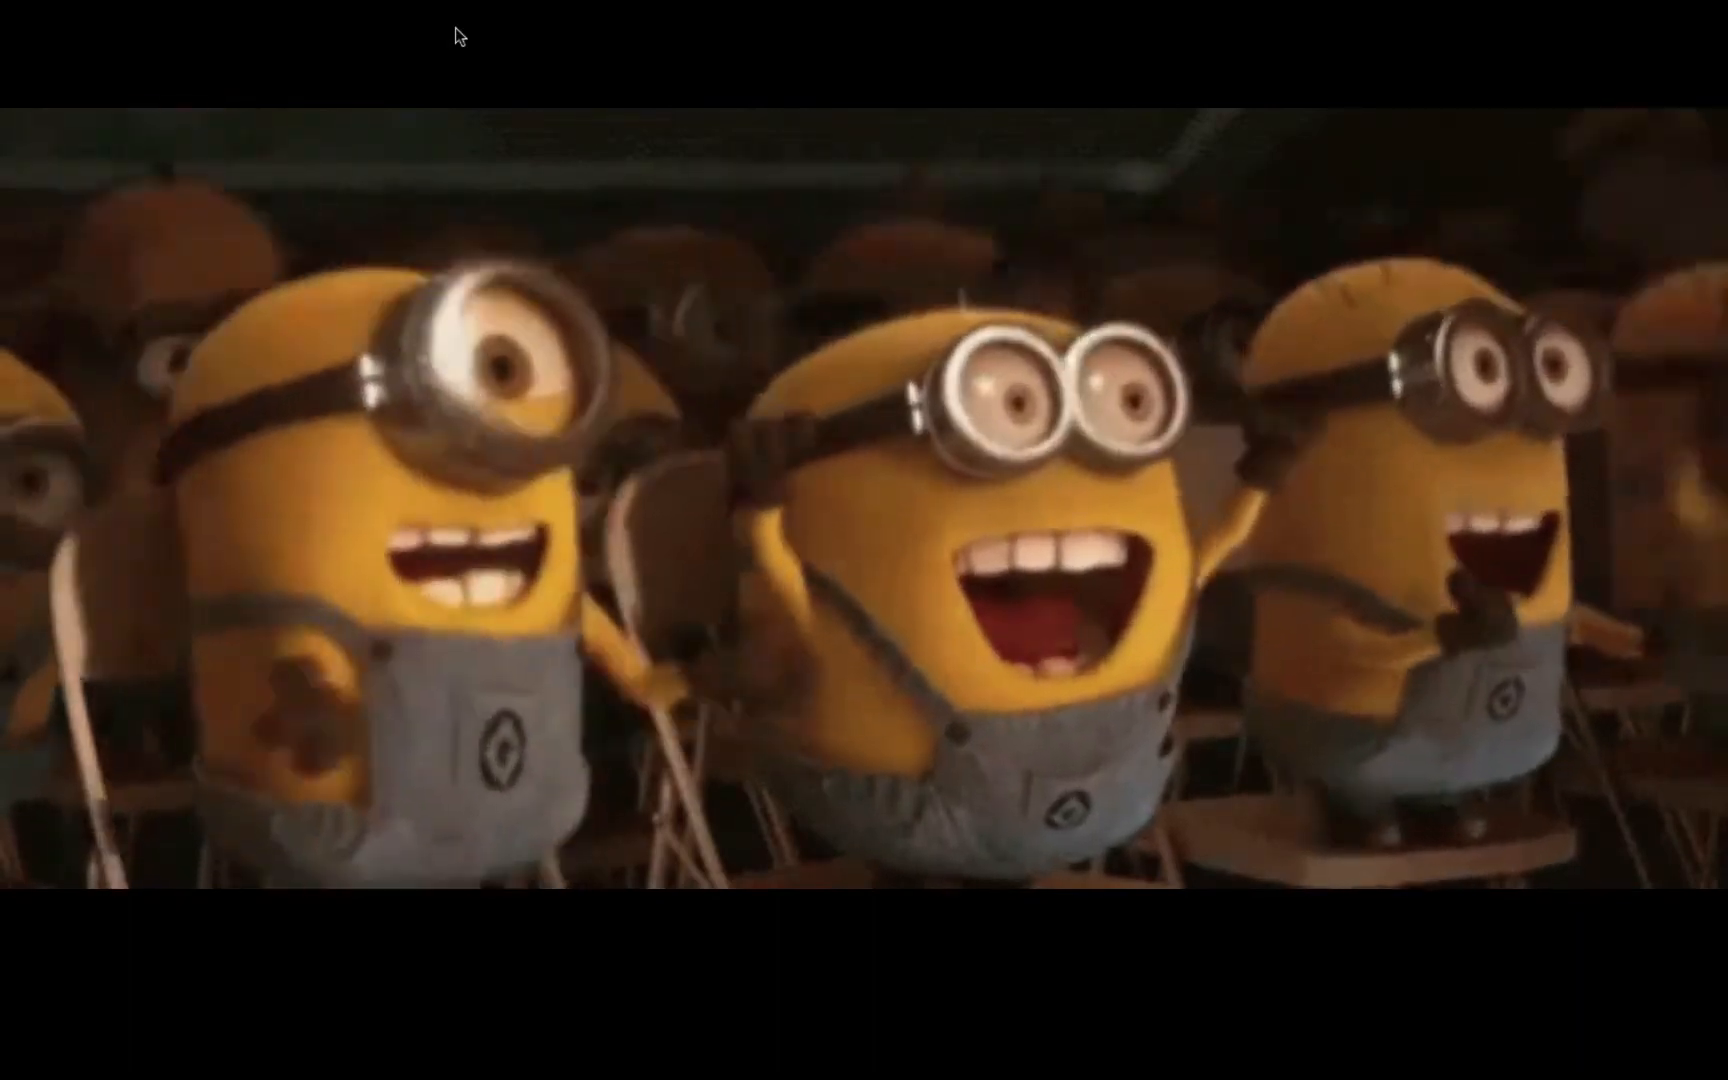
Step: Check Room 1's status on the public status page, switching between it and the running client's full-screen display
{"action": "key", "text": "ctrl+Left"}
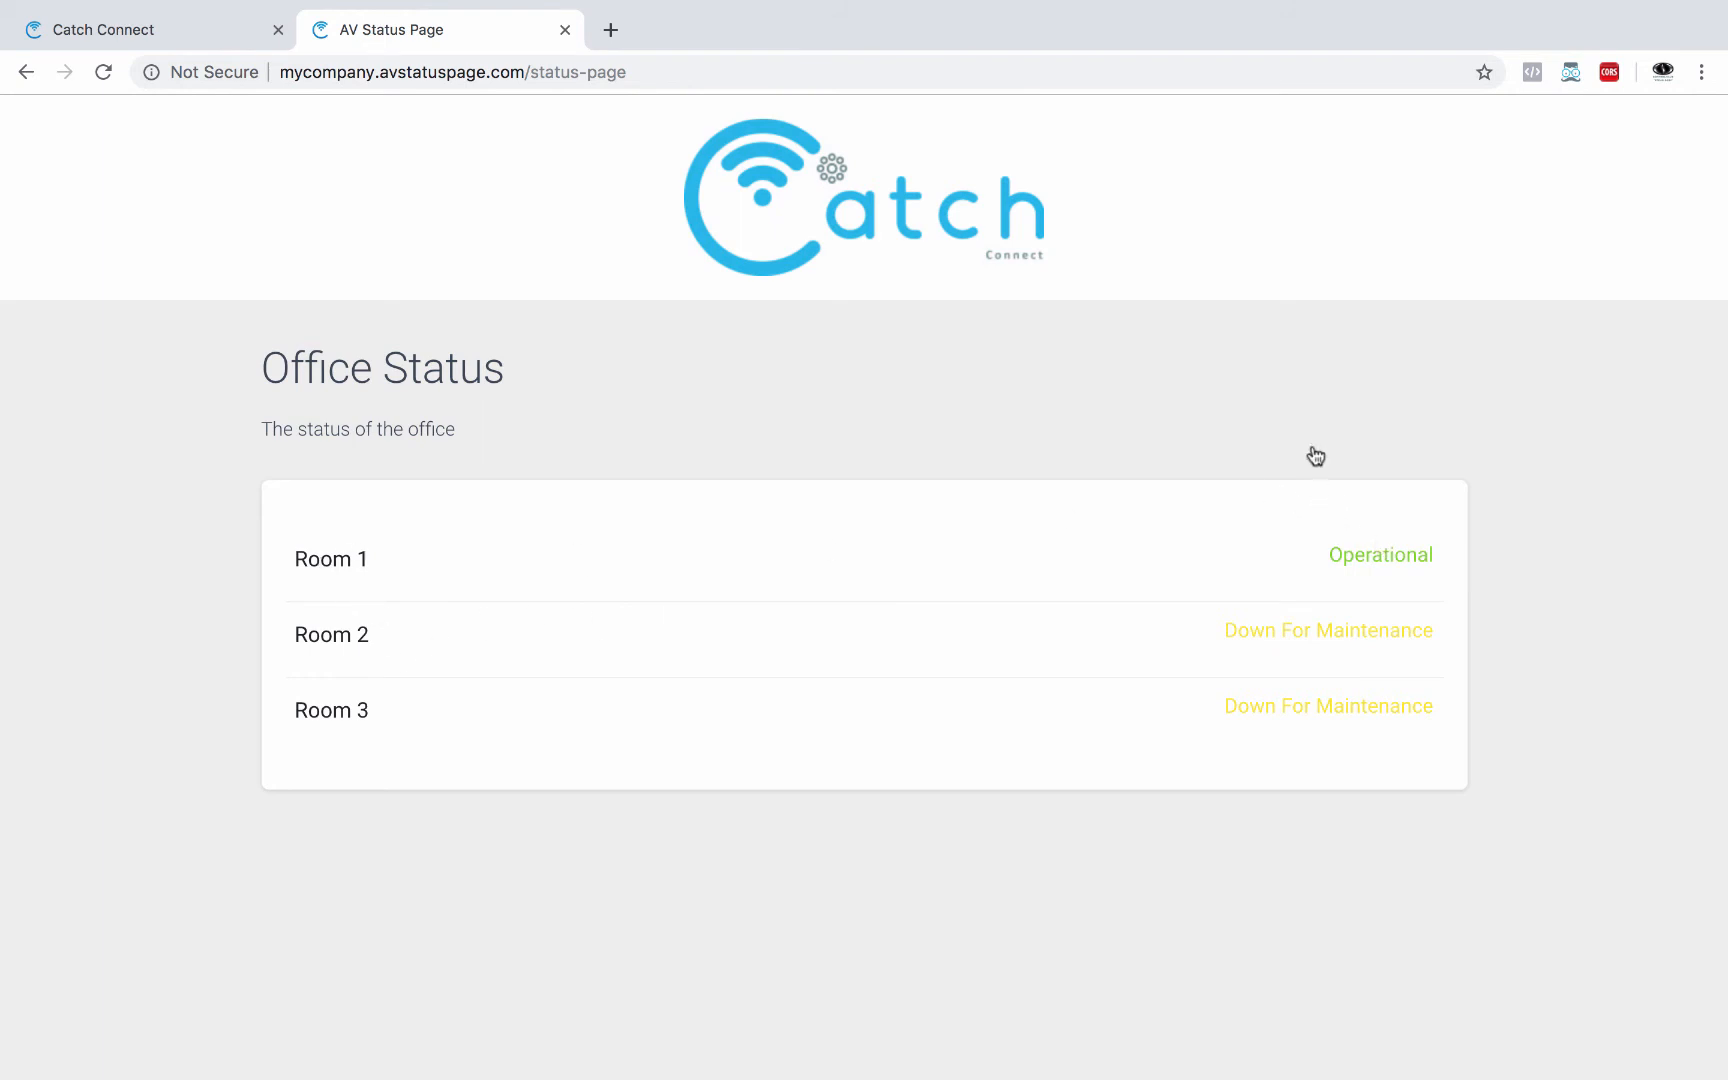
{"action": "key", "text": "ctrl+Right"}
{"action": "key", "text": "ctrl+Left"}
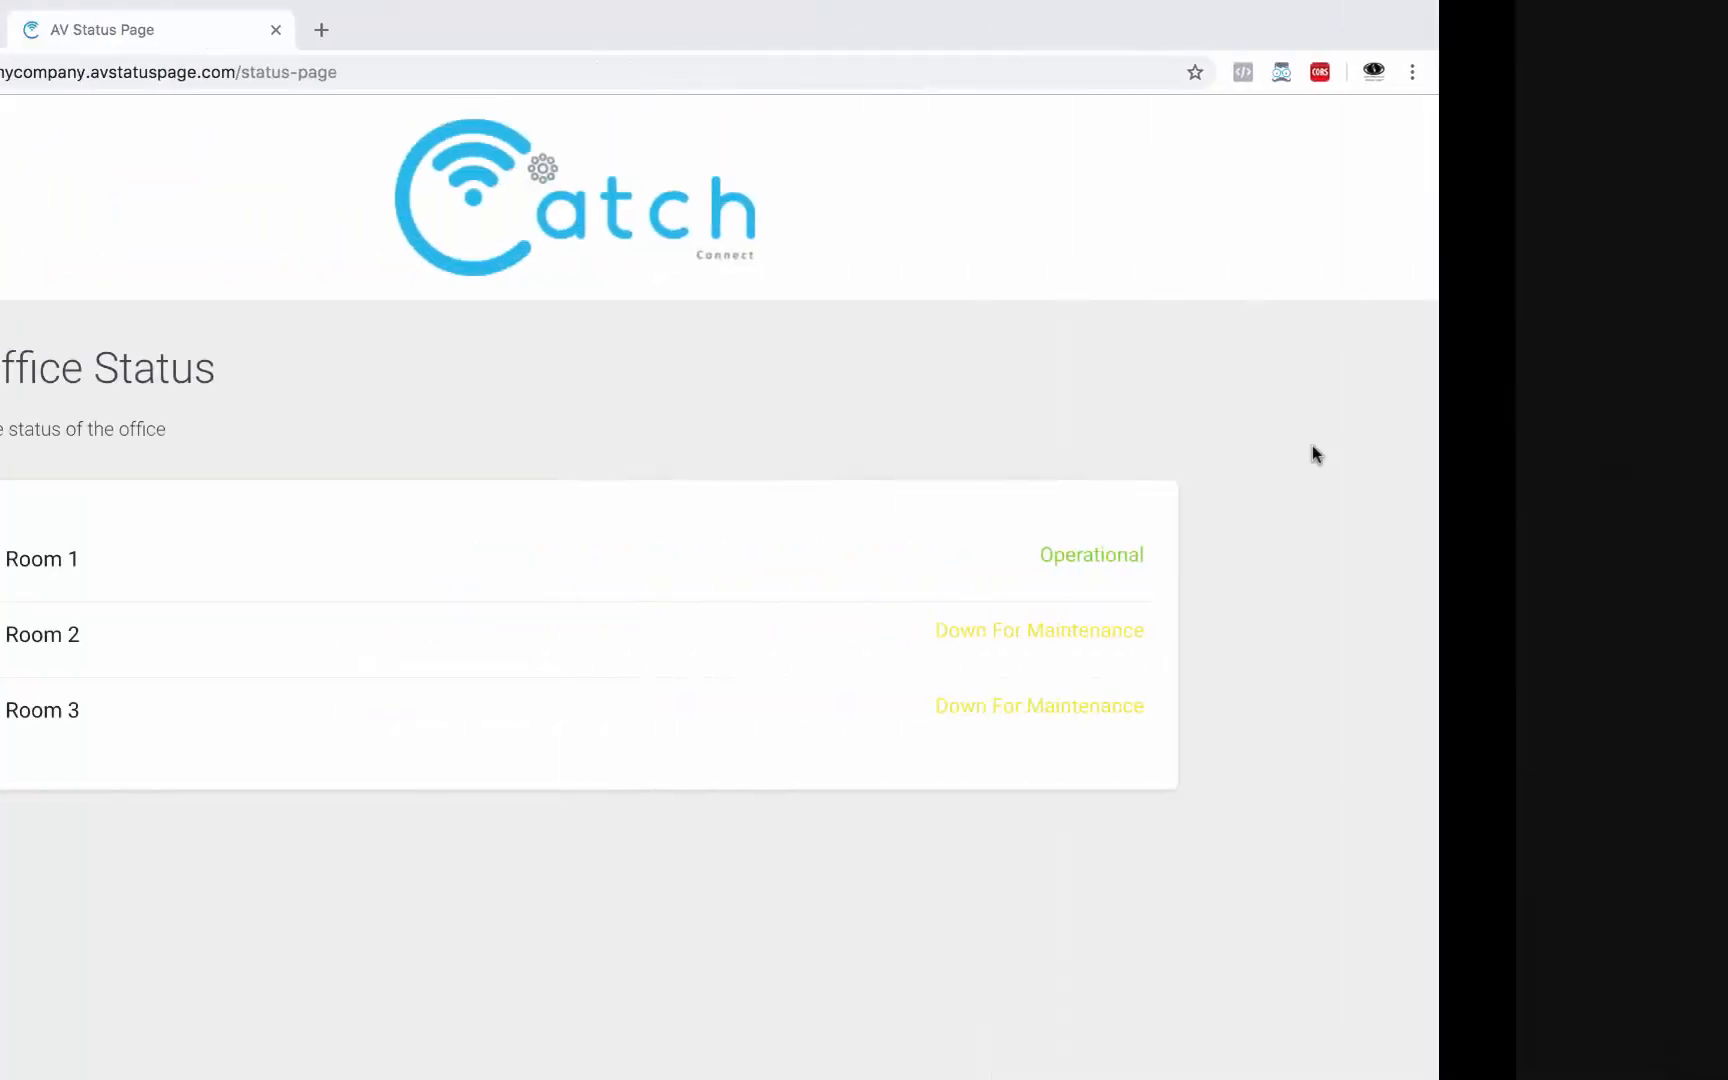